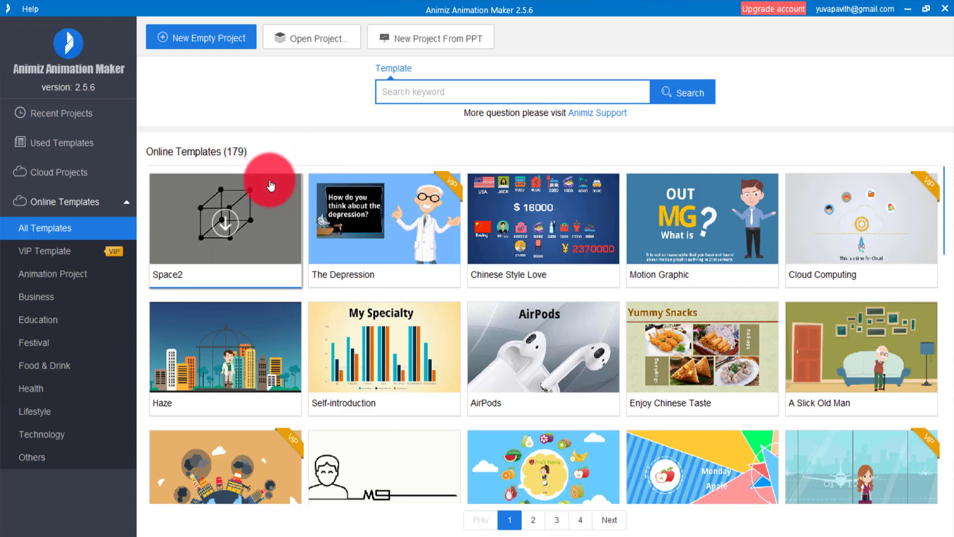
Step: Create a new empty project from the start page
scroll(368, 301, down, 10)
scroll(368, 301, up, 8)
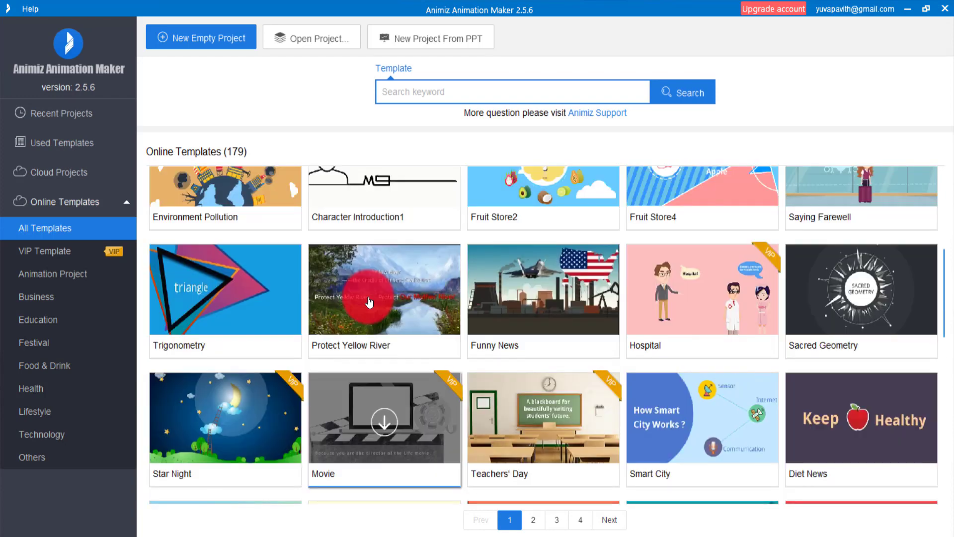
scroll(369, 302, up, 3)
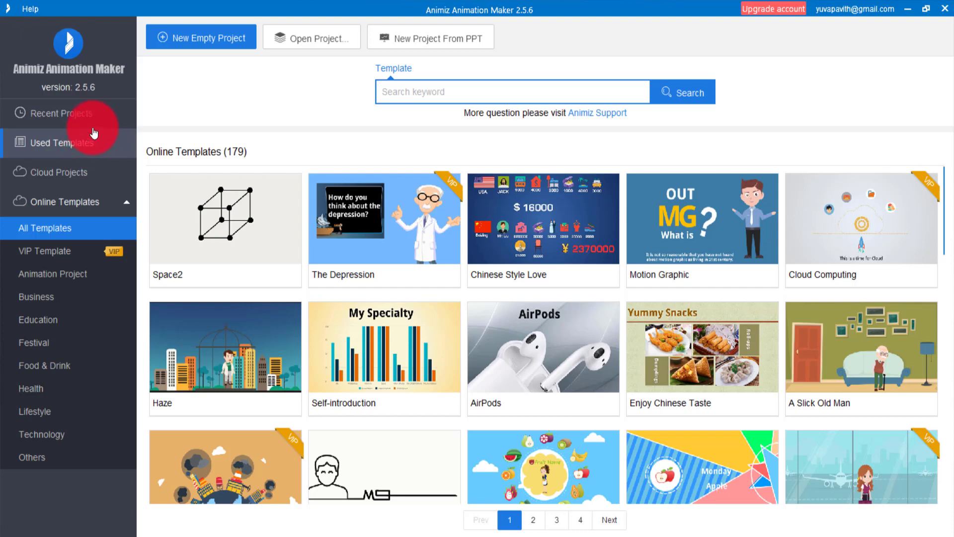
click(202, 43)
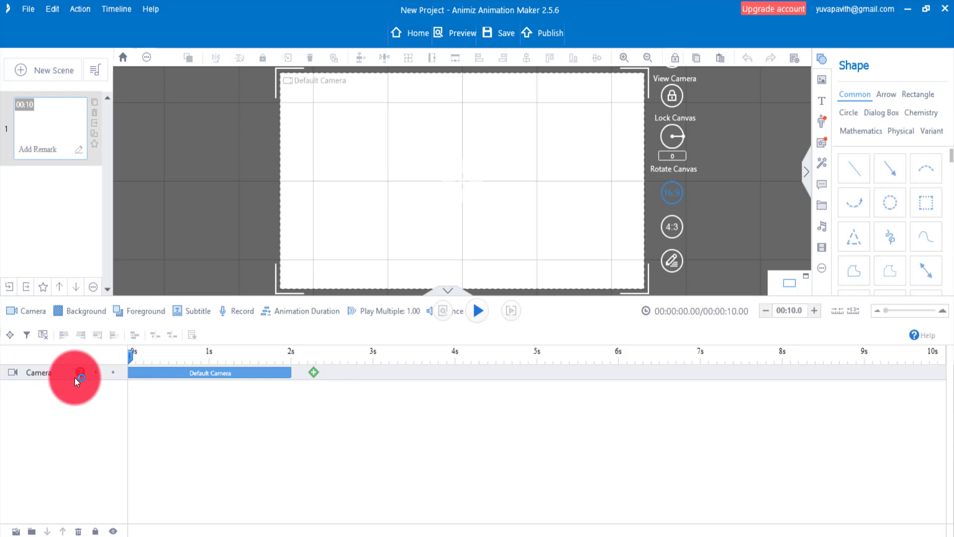
Step: Add a background track to the timeline and insert a background clip at its start
click(79, 316)
click(127, 389)
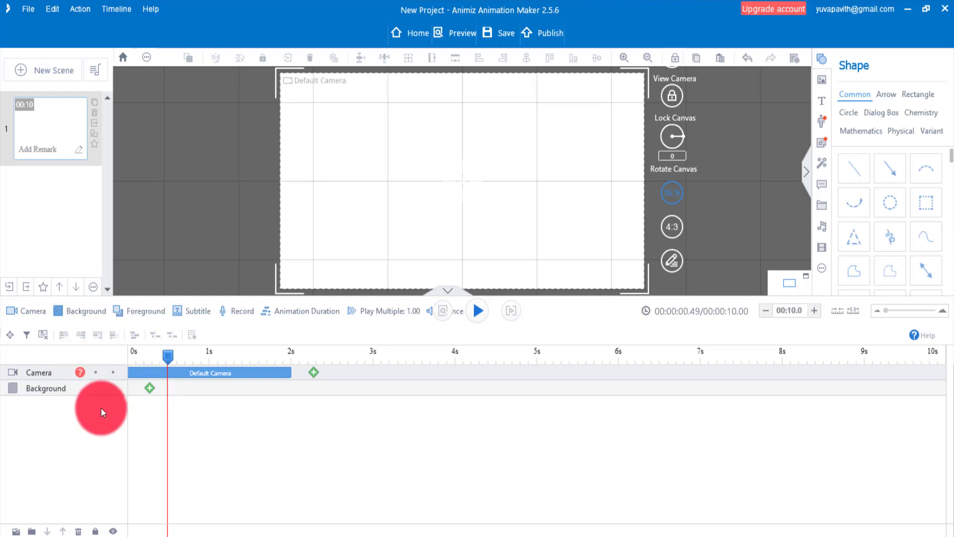
click(148, 388)
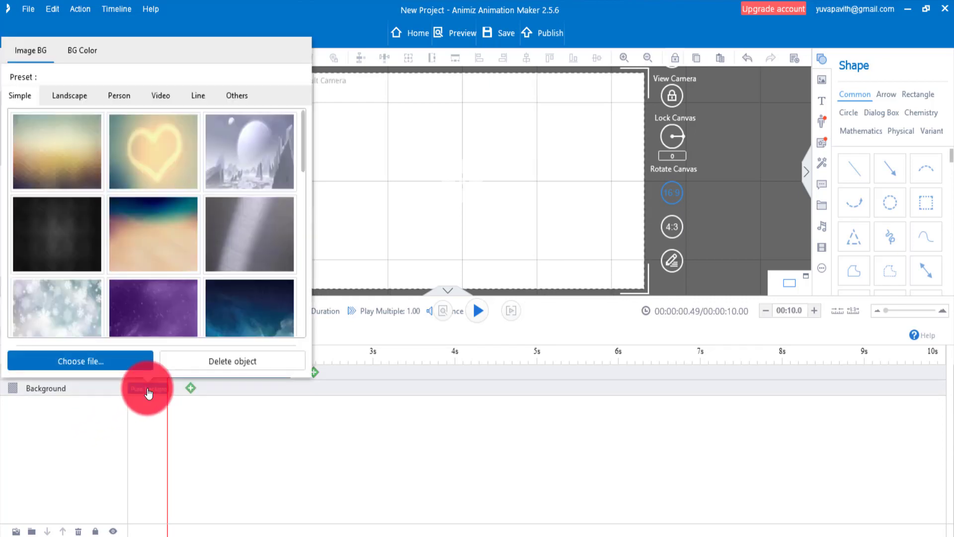
Step: Examine the preset background images in the Simple, Landscape, Person, Video, Line and Others categories
scroll(134, 202, down, 3)
click(70, 95)
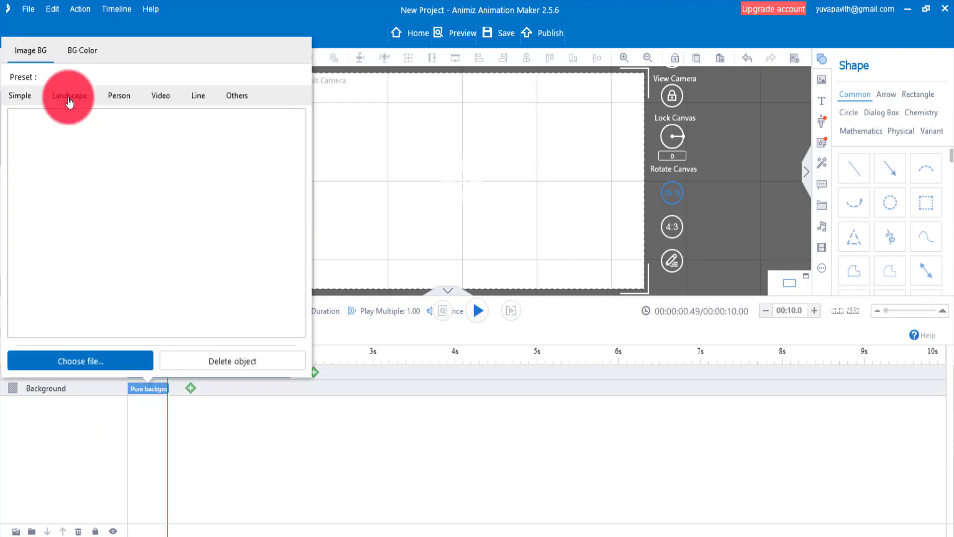
scroll(143, 229, down, 3)
click(118, 97)
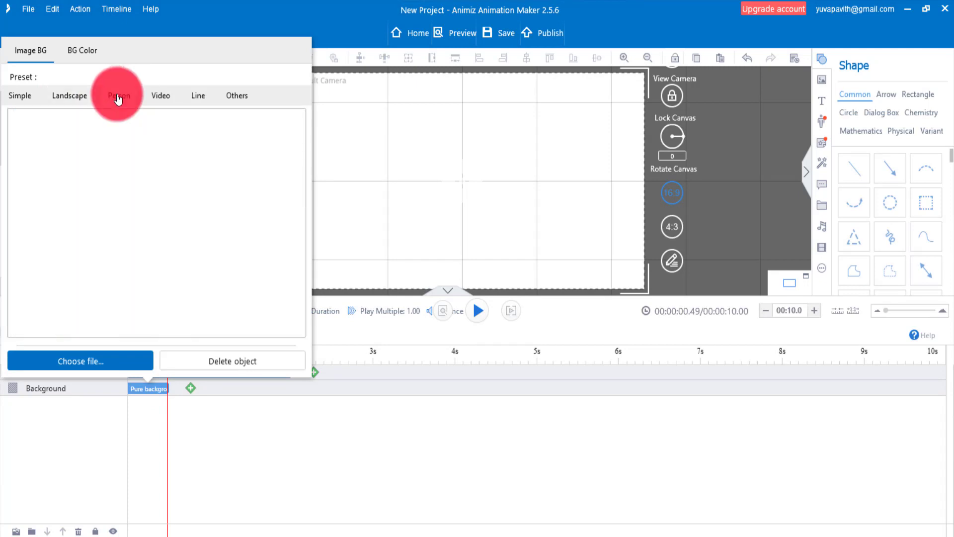
scroll(134, 144, down, 1)
click(160, 98)
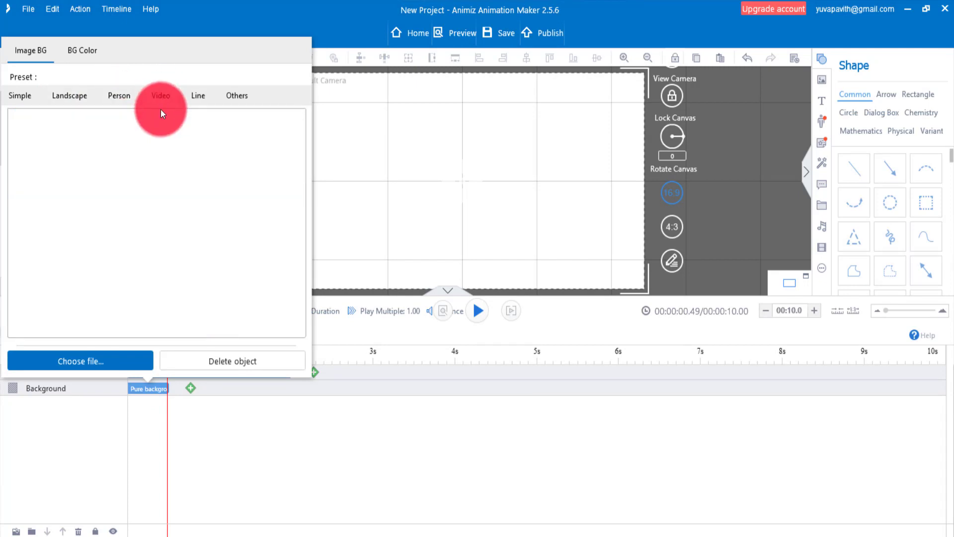
scroll(179, 194, down, 5)
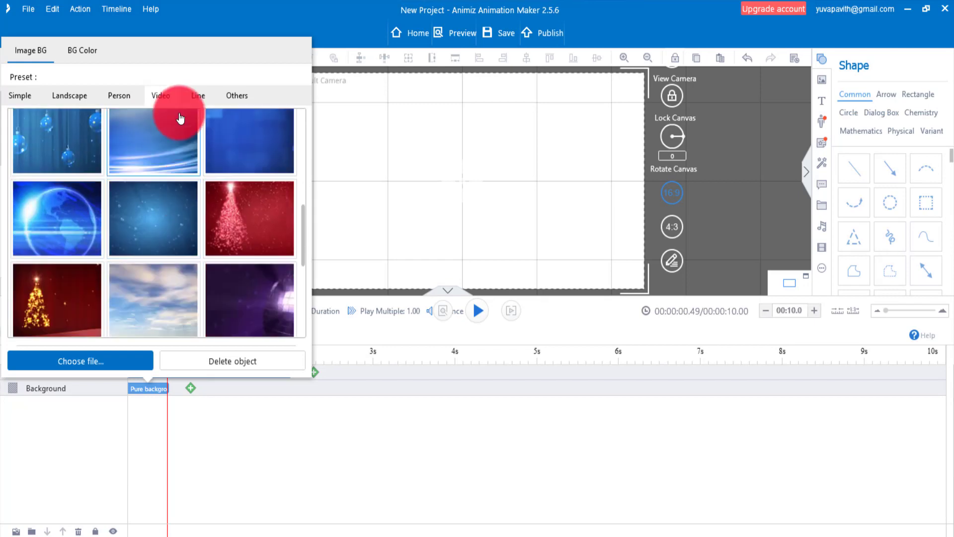
click(193, 95)
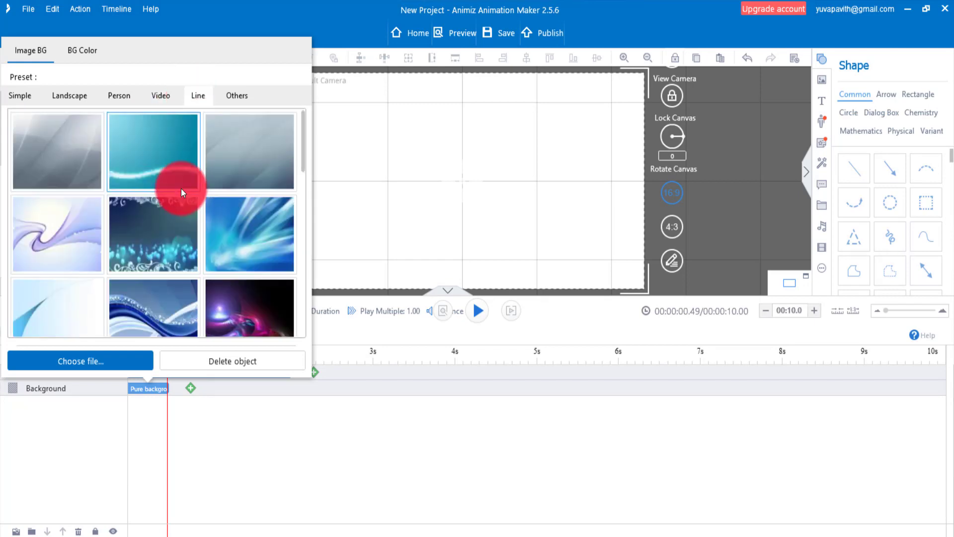
scroll(181, 189, down, 2)
click(237, 95)
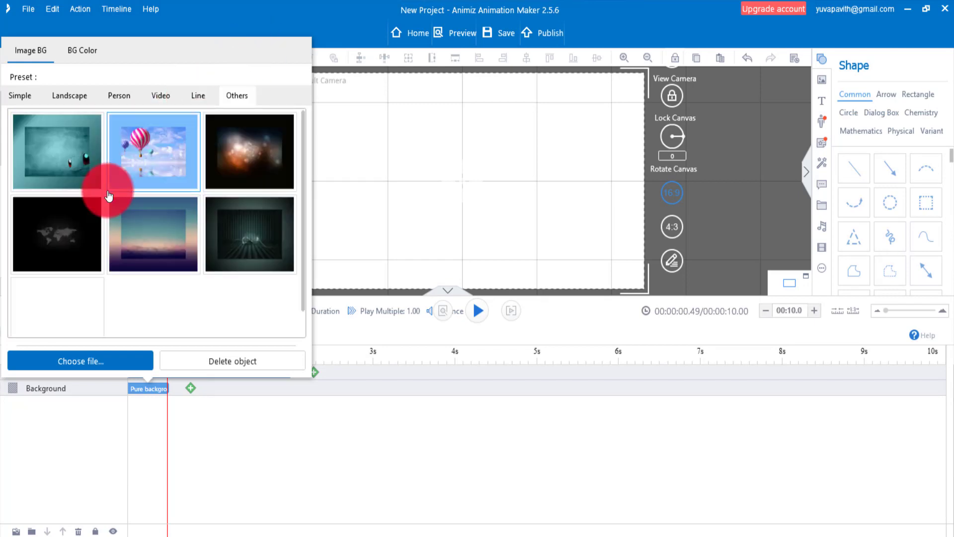
scroll(150, 233, down, 1)
scroll(81, 155, up, 1)
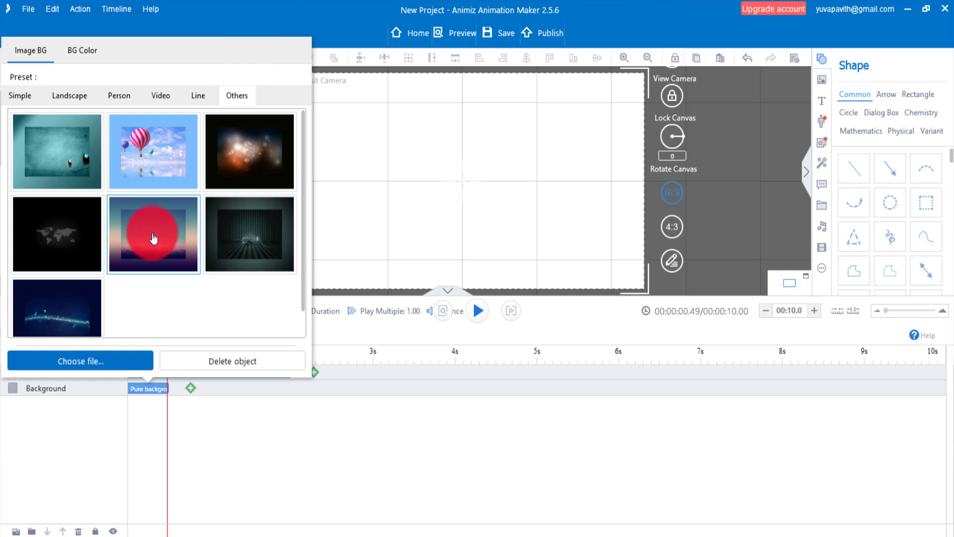
Step: Choose a color background instead of an image and set its advanced fill type to Pure
click(83, 52)
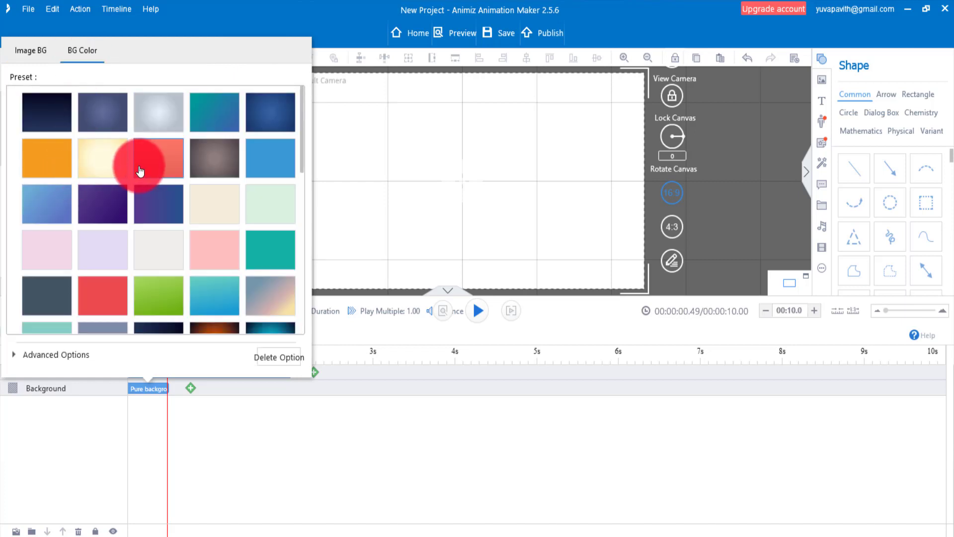
scroll(140, 171, down, 5)
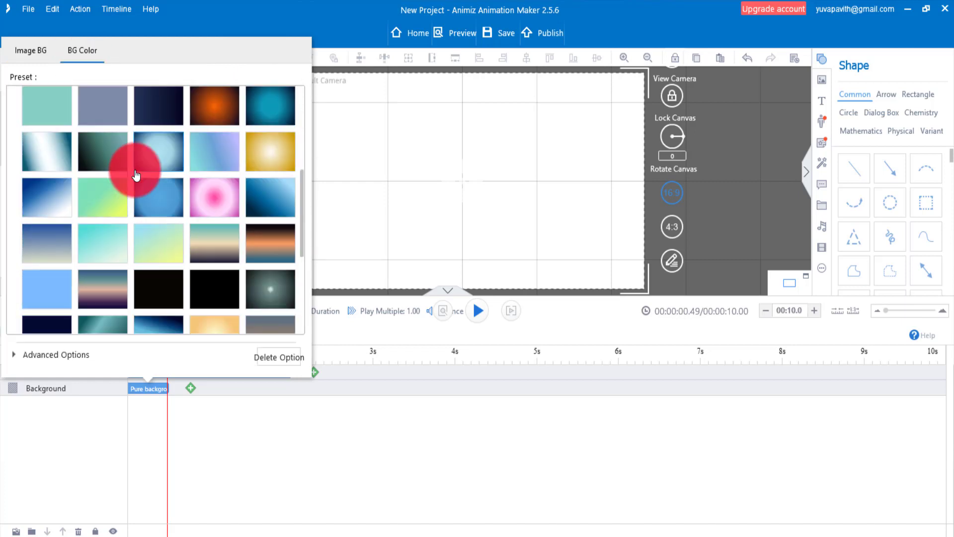
scroll(136, 175, down, 5)
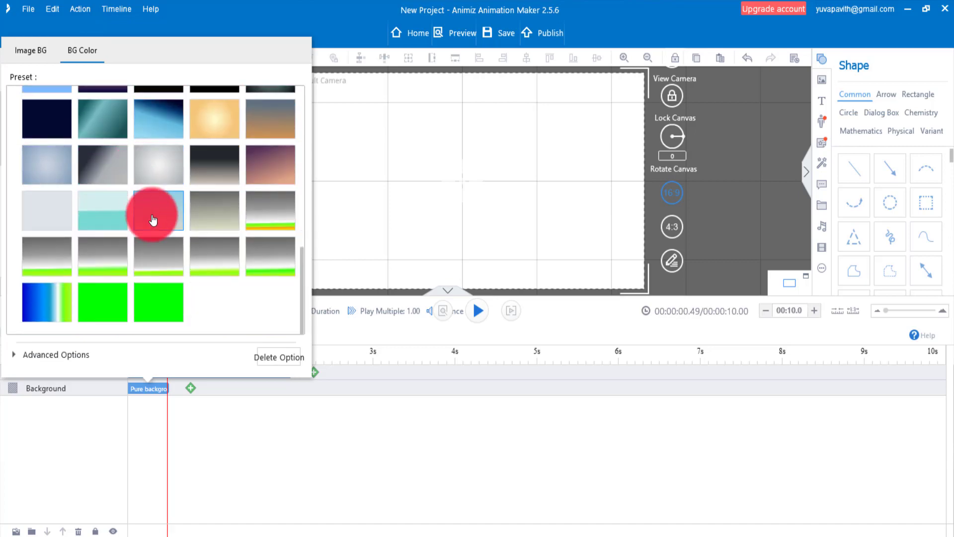
scroll(153, 220, up, 8)
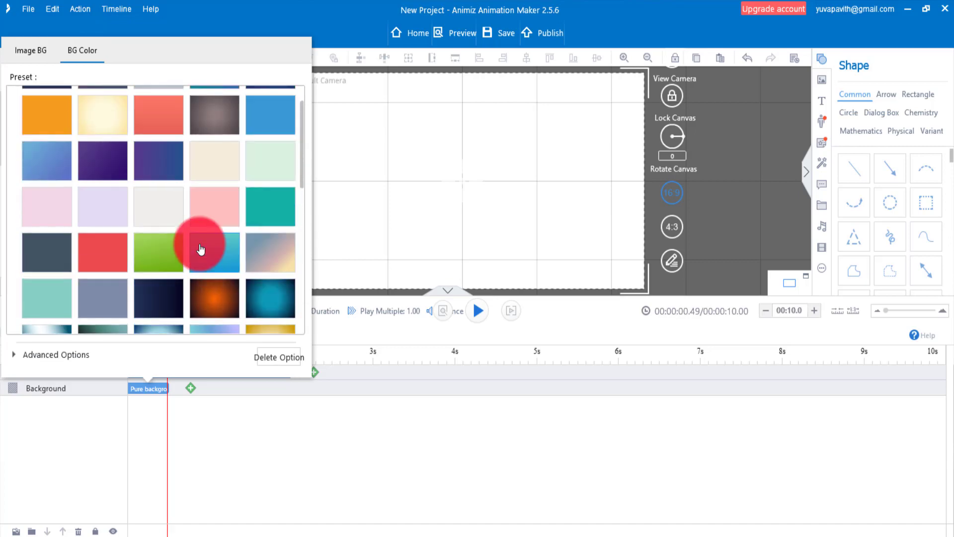
scroll(201, 248, up, 3)
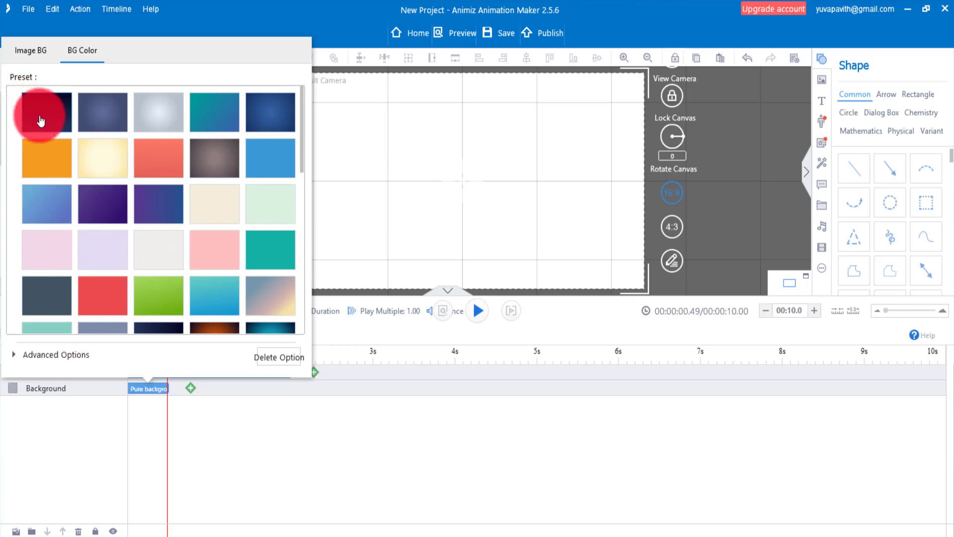
click(58, 354)
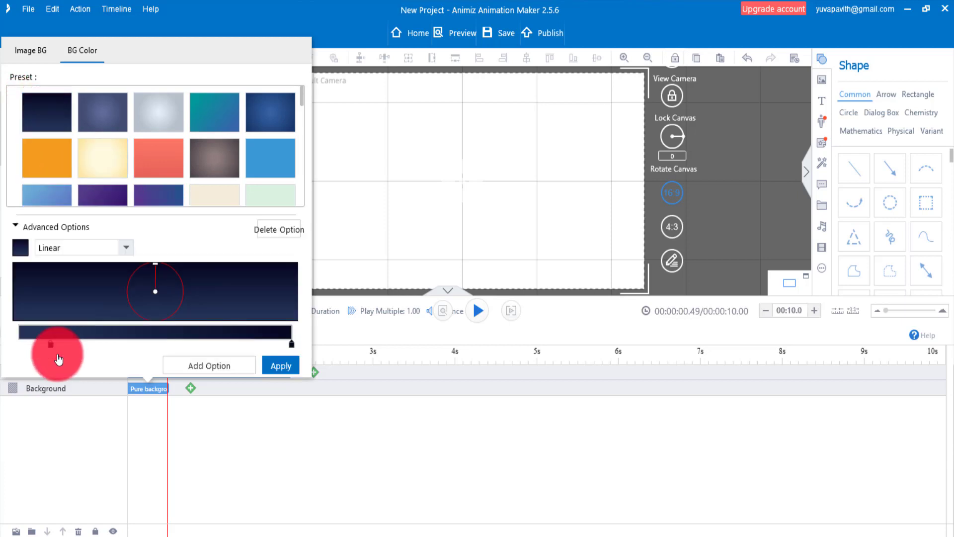
click(105, 288)
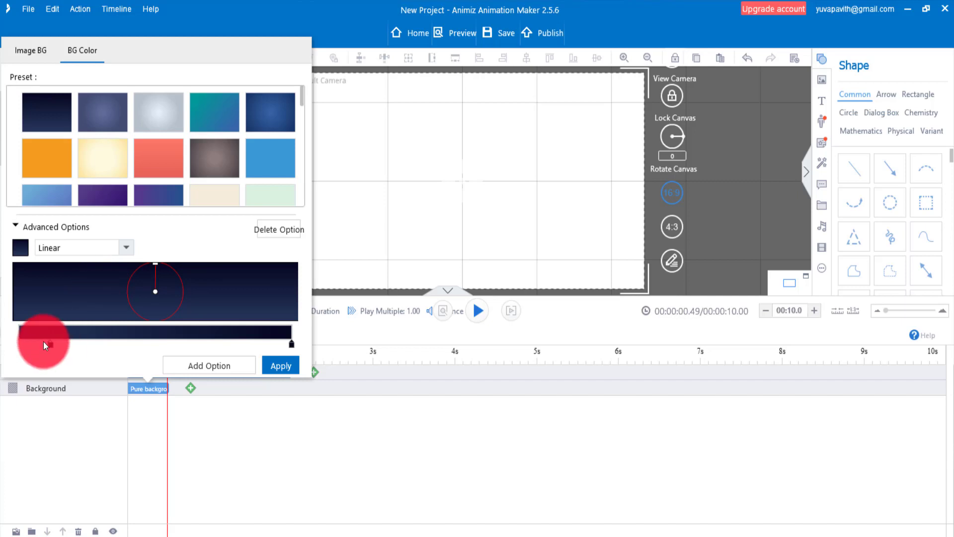
click(125, 247)
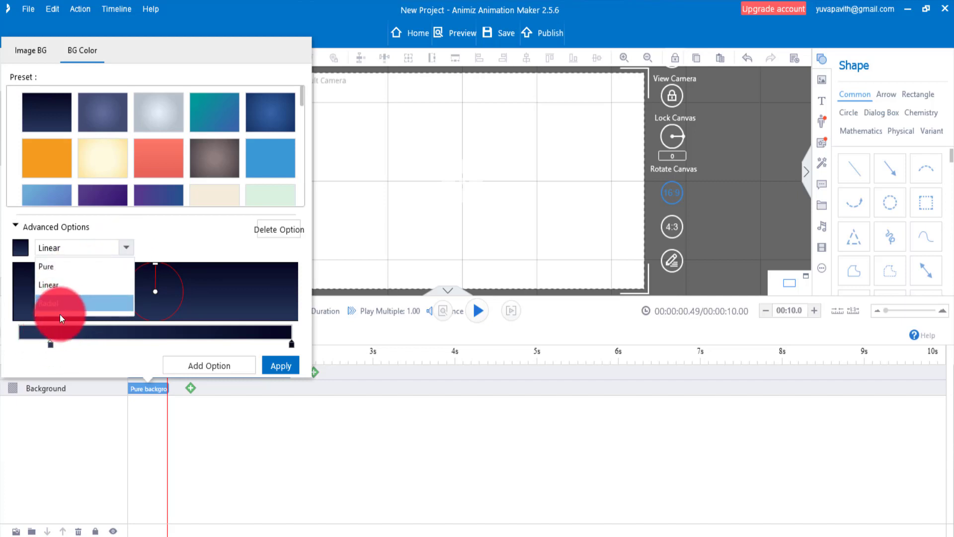
click(61, 267)
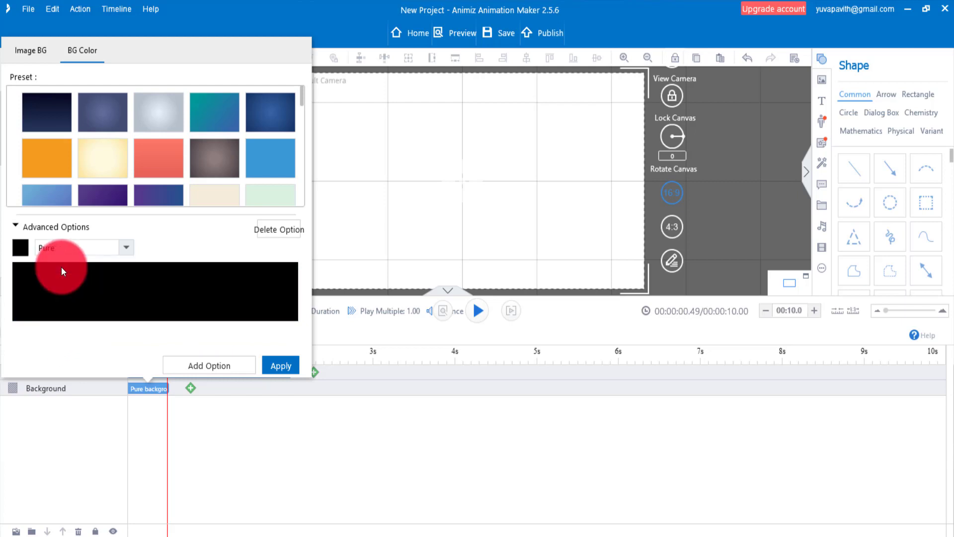
Step: Pick bright pink as the pure background color
click(20, 247)
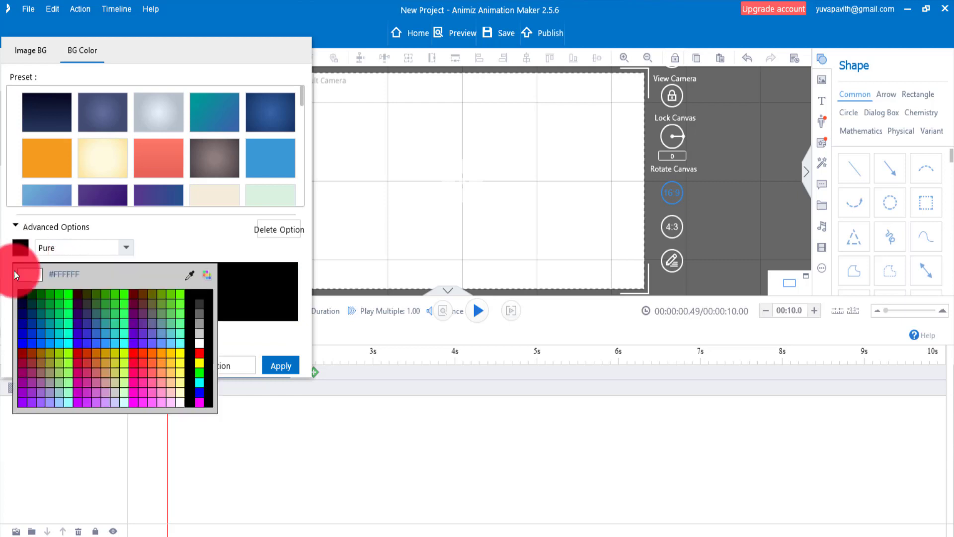
click(64, 273)
click(21, 247)
click(133, 384)
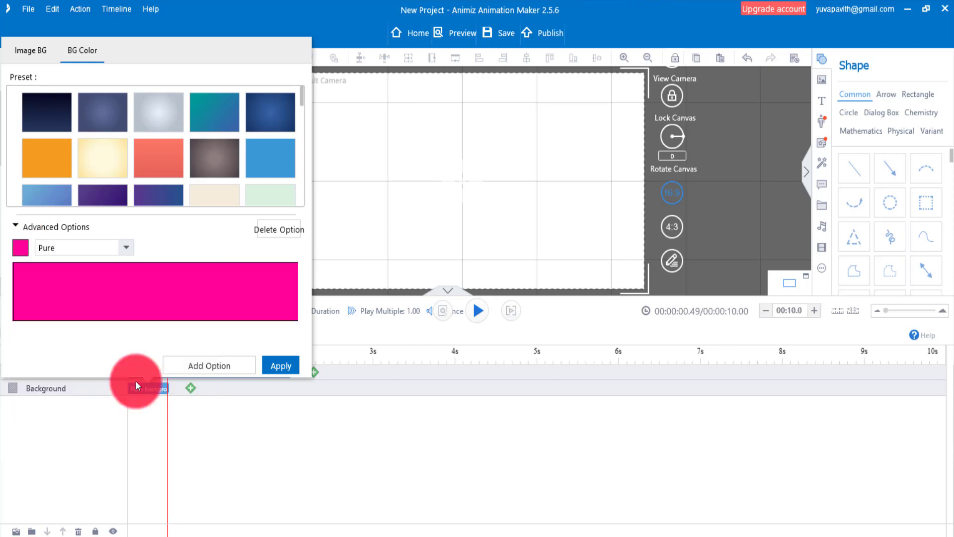
Step: Set the pure background color to black, apply it to the scene, and return the playhead to 0 s
click(20, 247)
click(199, 382)
click(276, 367)
click(130, 368)
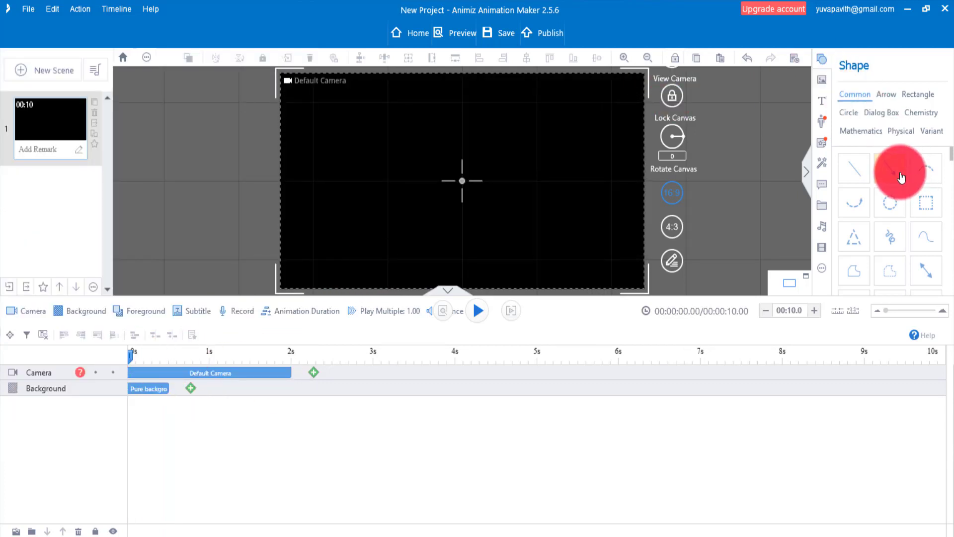
Step: Look through the common shapes library and the built-in image library
scroll(910, 179, down, 2)
scroll(926, 241, down, 5)
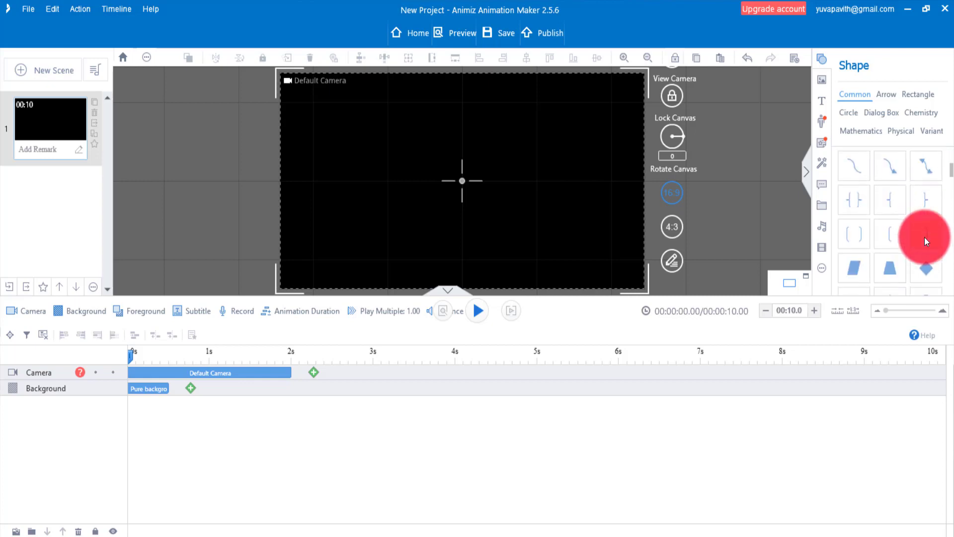
scroll(921, 244, down, 8)
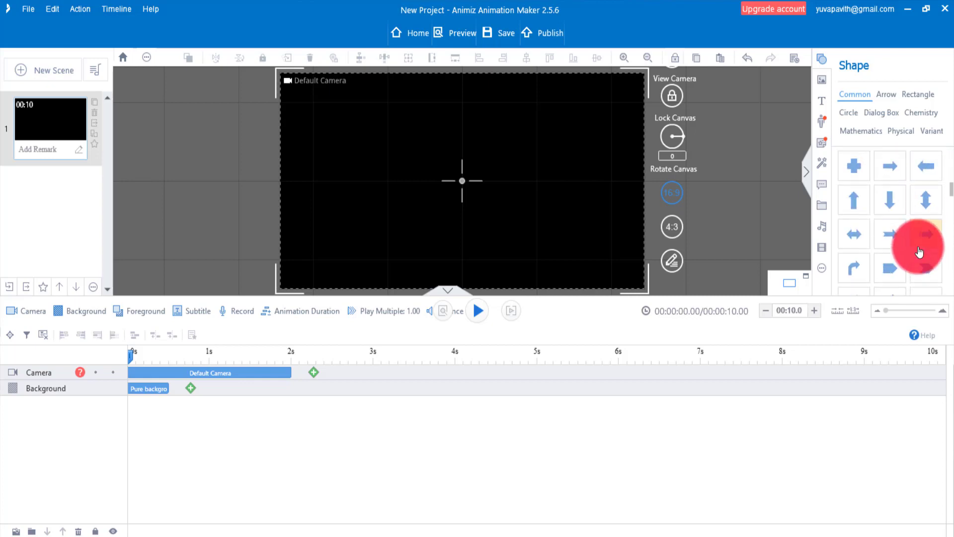
scroll(891, 234, down, 6)
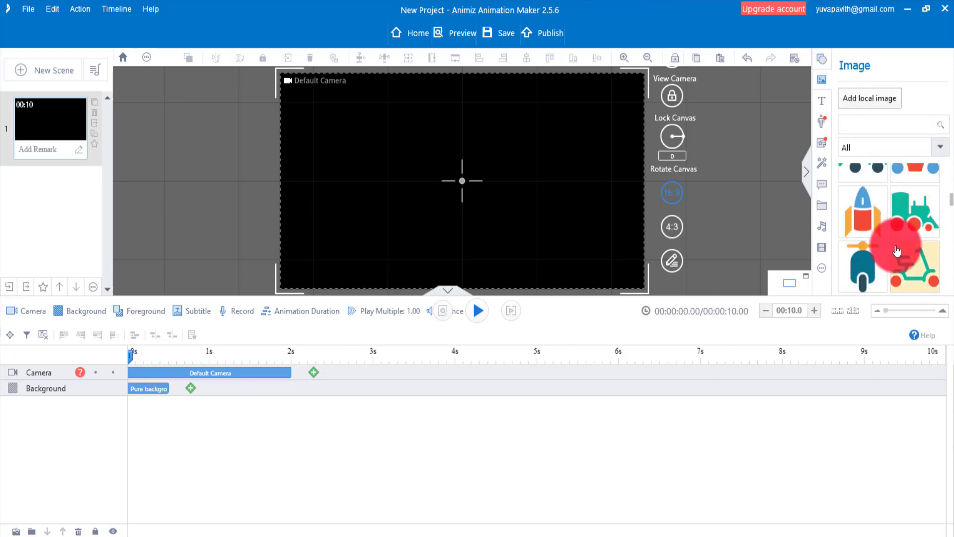
scroll(895, 243, down, 4)
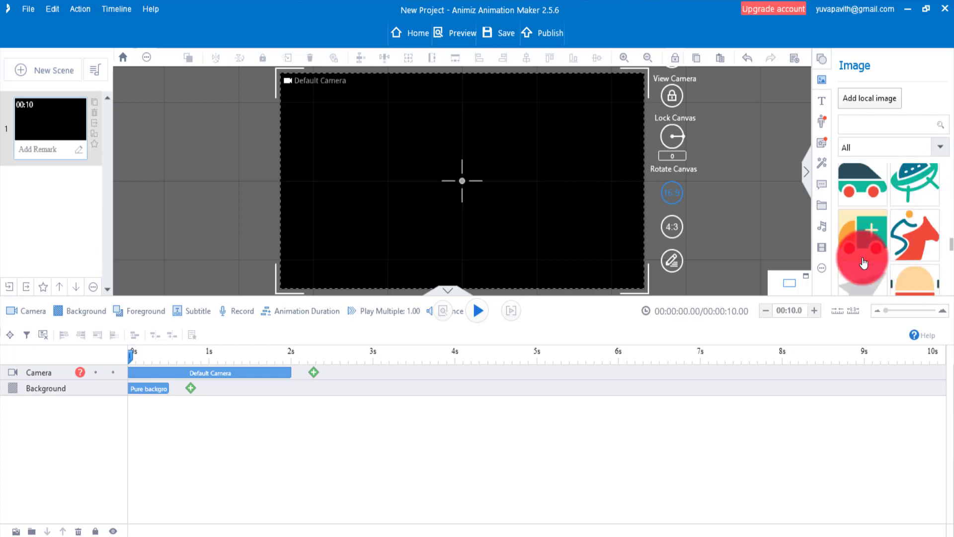
Step: Examine the available characters in the Roles library and close it without adding one
click(822, 101)
click(823, 124)
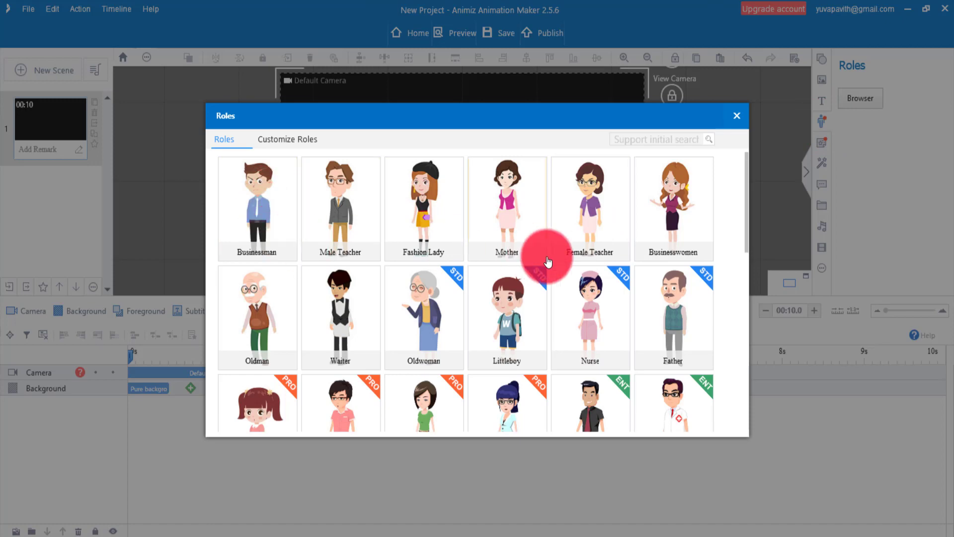
scroll(548, 262, down, 2)
scroll(548, 262, down, 4)
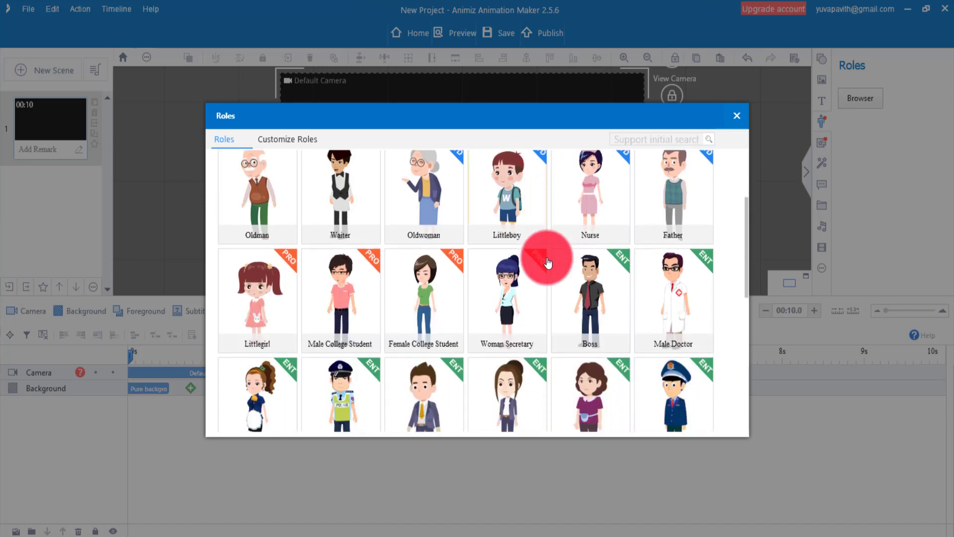
scroll(548, 262, down, 4)
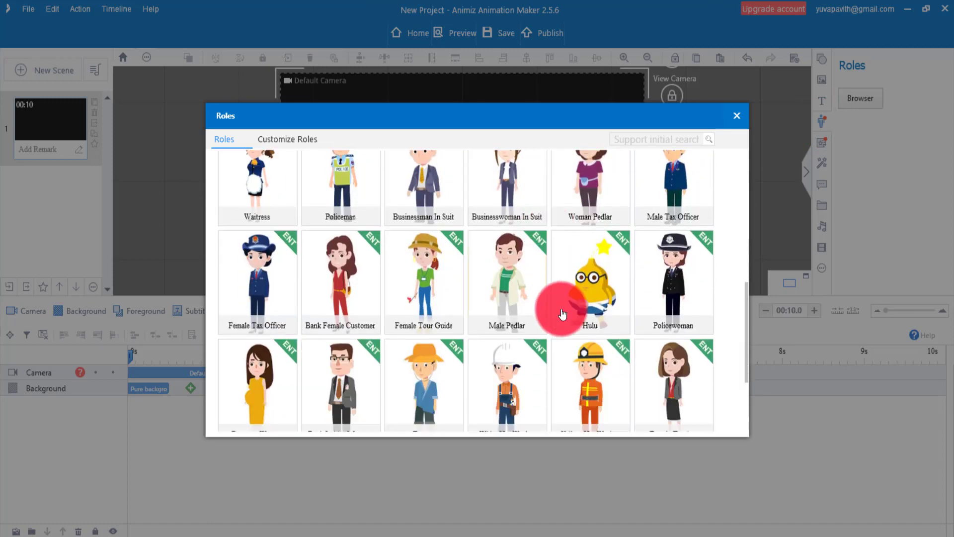
scroll(570, 324, up, 3)
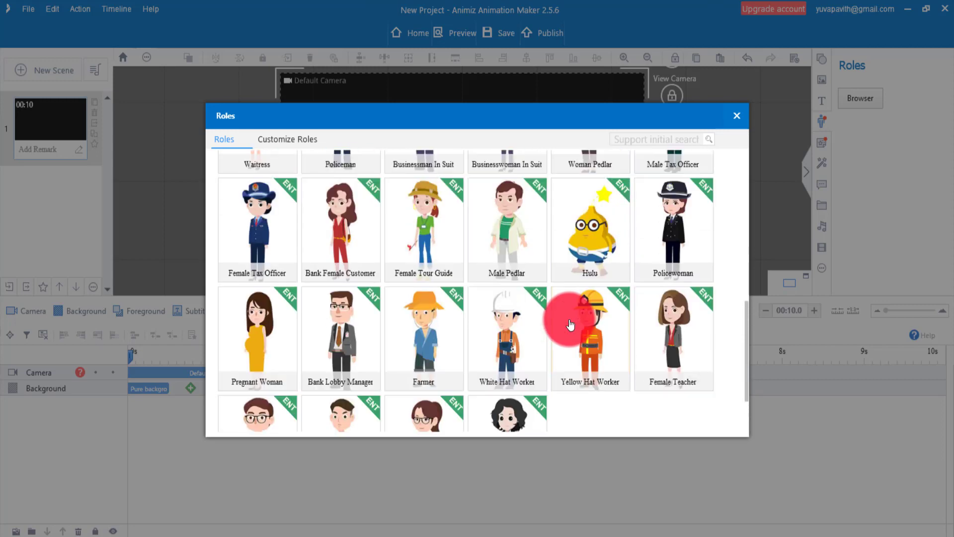
scroll(570, 324, up, 5)
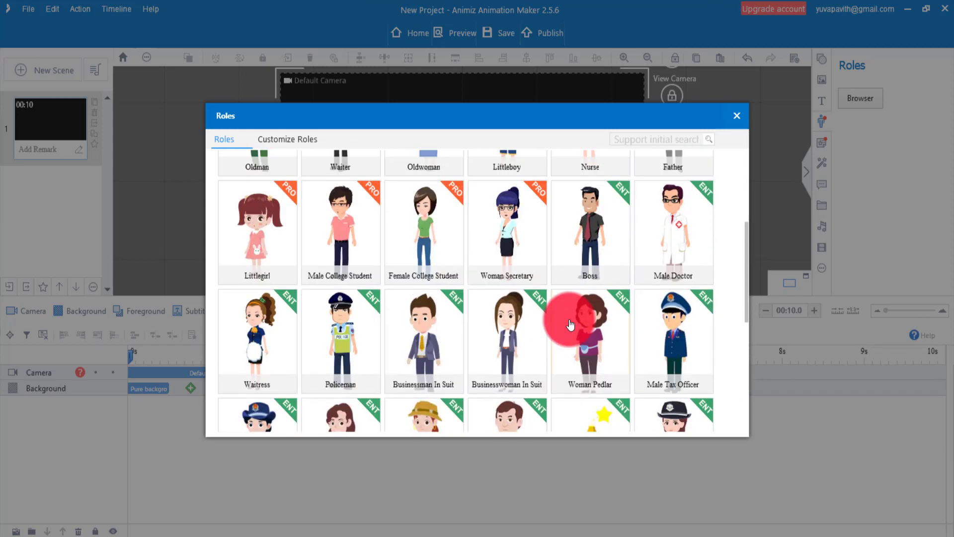
scroll(570, 324, up, 1)
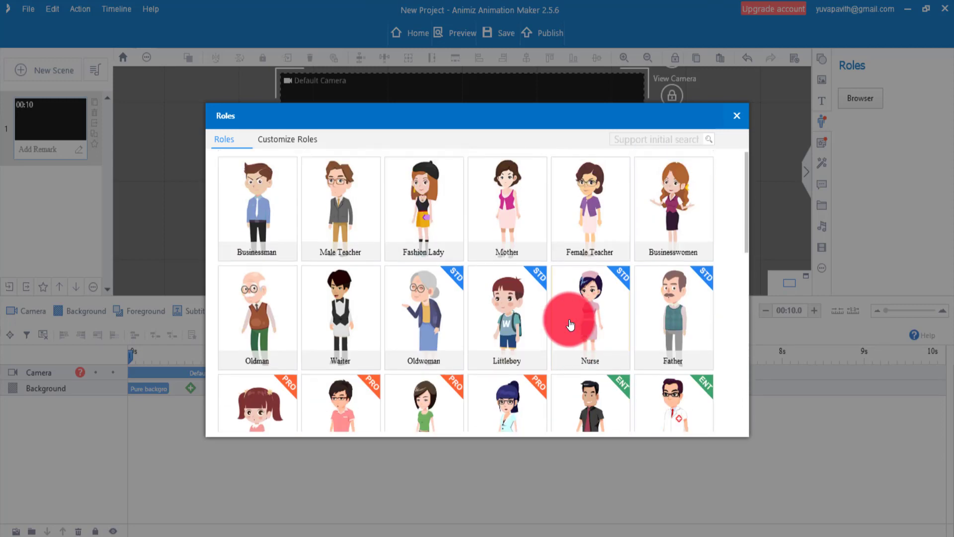
key(Escape)
Step: Look through the online animation widgets and close the library without adding one
click(822, 142)
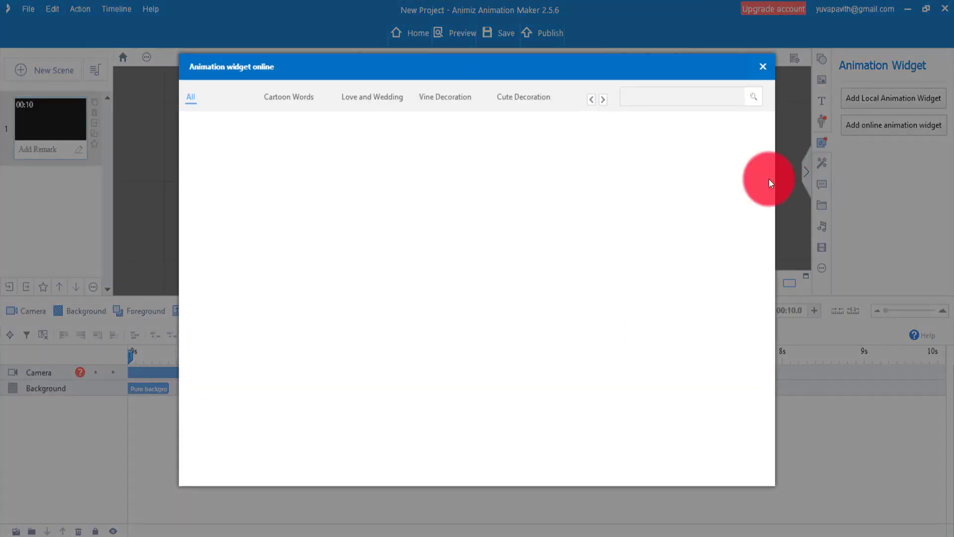
scroll(492, 338, down, 3)
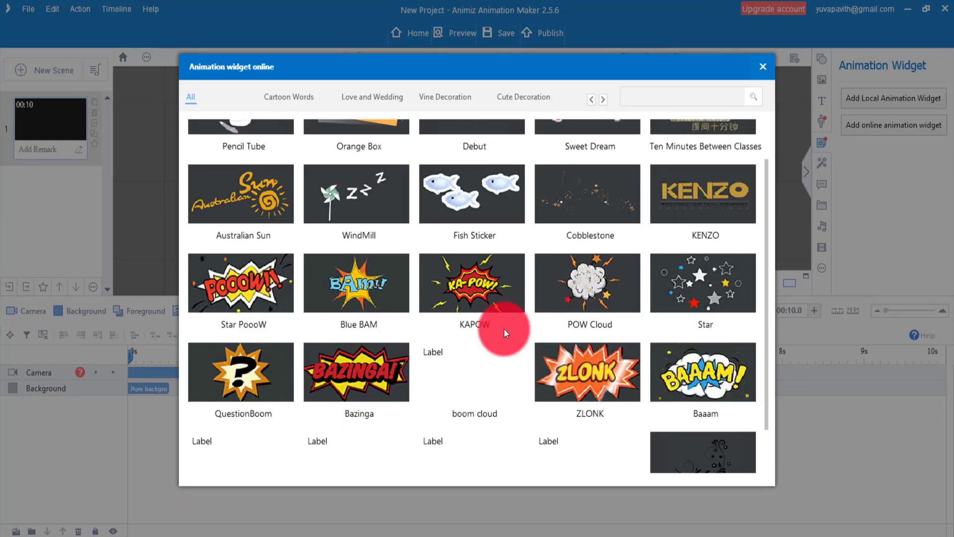
scroll(567, 337, down, 3)
key(Escape)
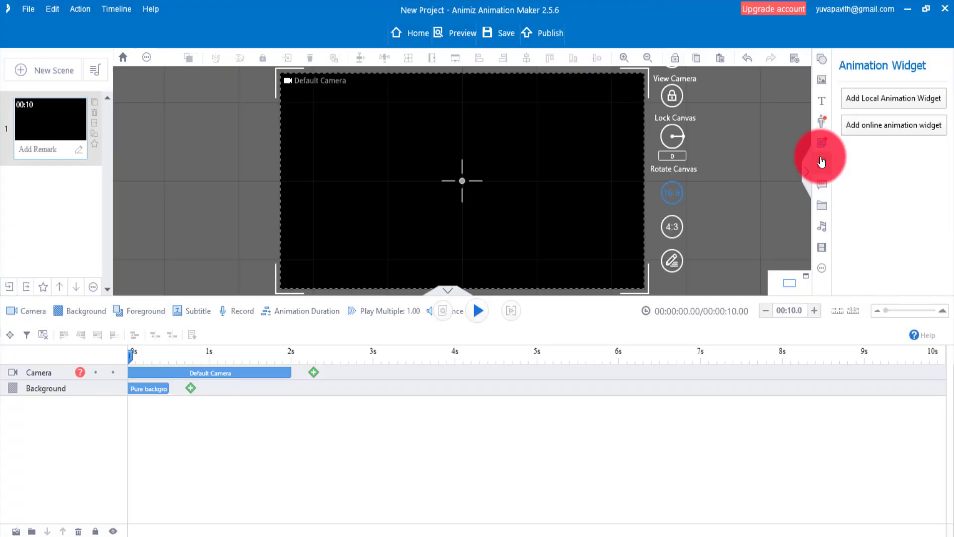
Step: Look through the effects library, including its Rain and Snow folders, and the callout library, and close it without adding anything
click(822, 163)
click(234, 157)
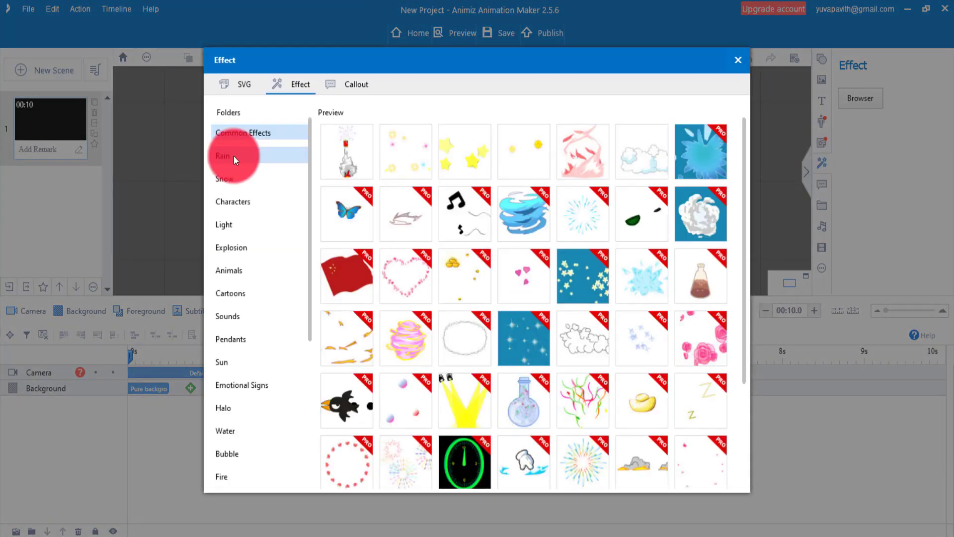
click(240, 181)
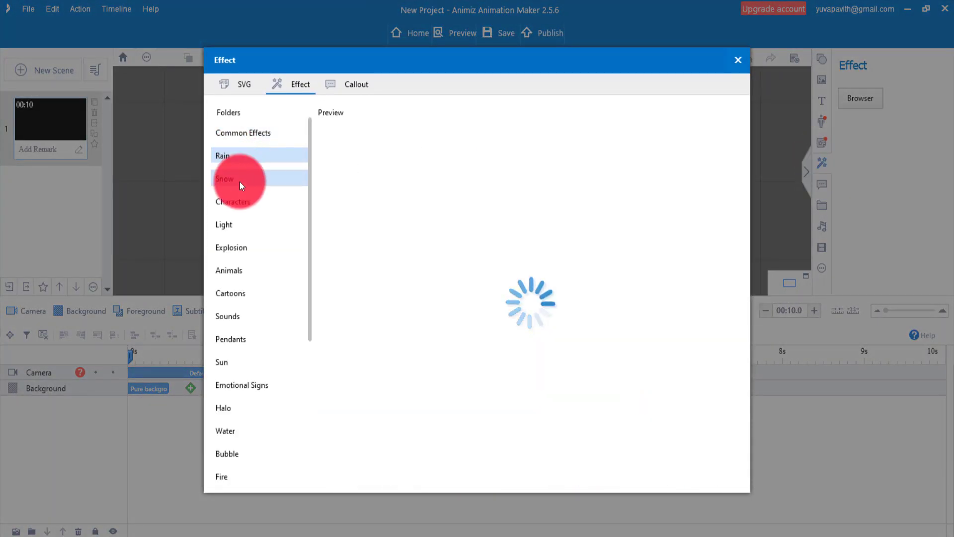
click(822, 184)
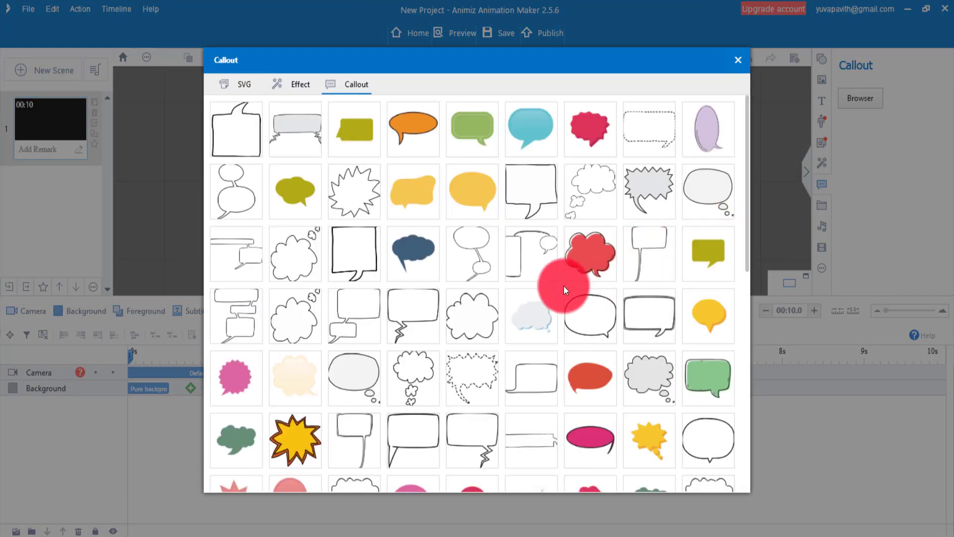
scroll(537, 241, down, 2)
scroll(534, 236, up, 3)
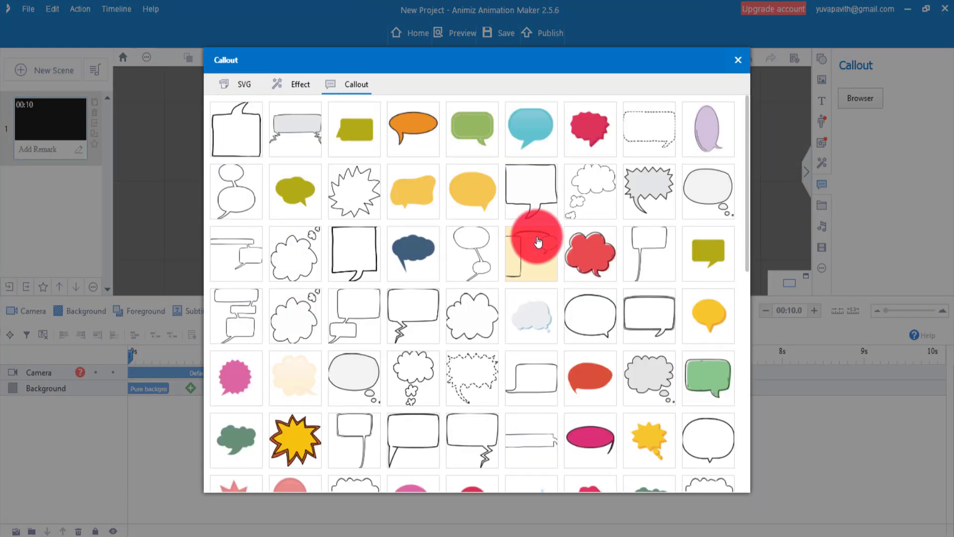
click(738, 60)
Step: Examine the options for adding sounds and local videos, and show the list of additional object types
click(822, 227)
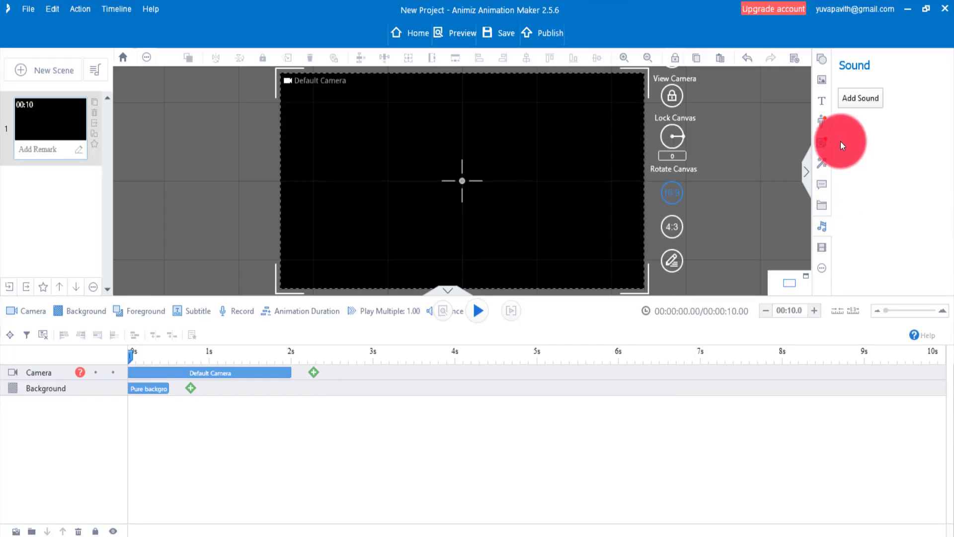
click(853, 104)
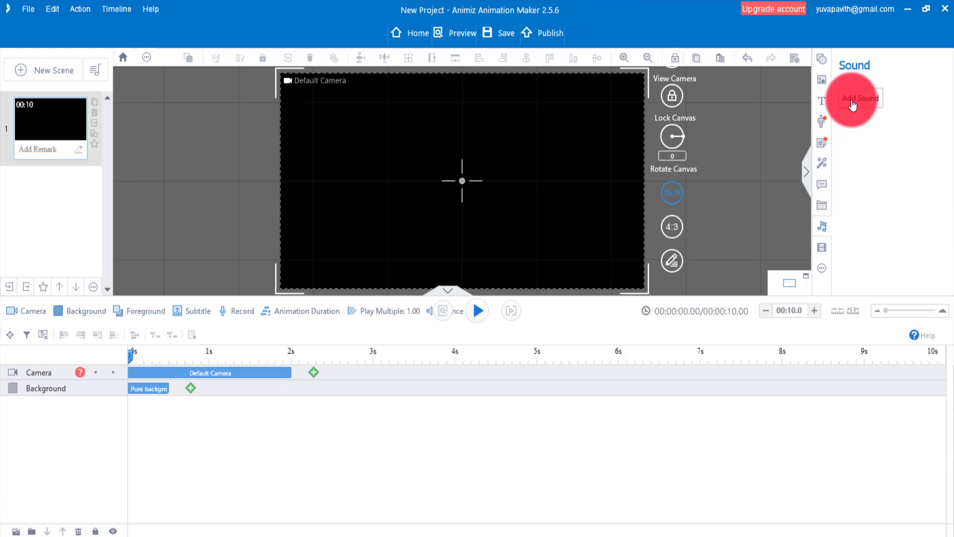
click(824, 247)
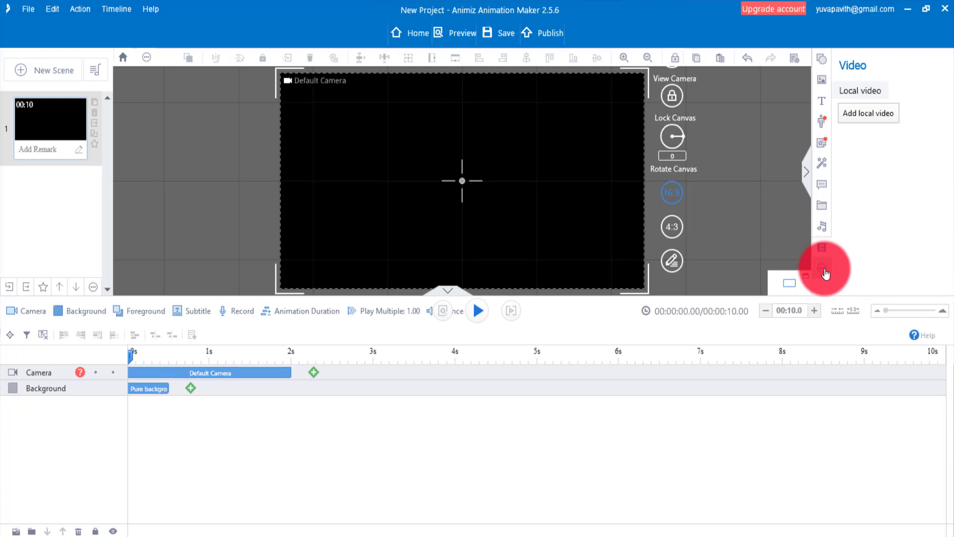
click(823, 269)
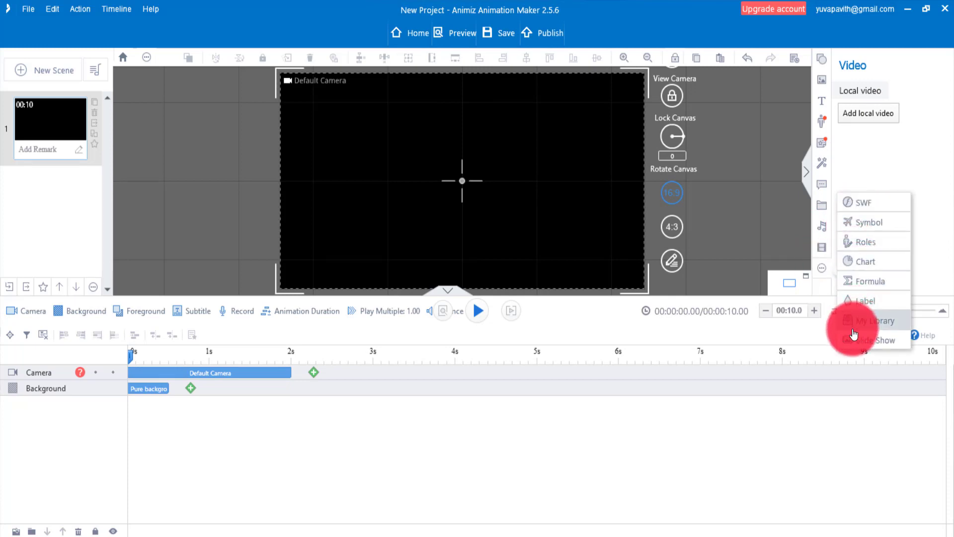
Step: Browse the built-in SWF animations in the All category
click(858, 205)
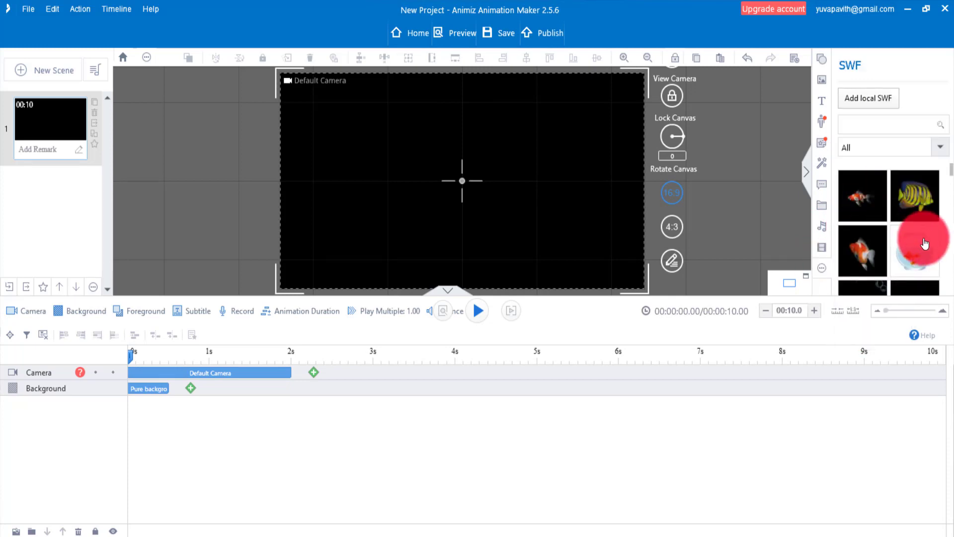
scroll(920, 244, down, 1)
scroll(920, 244, down, 3)
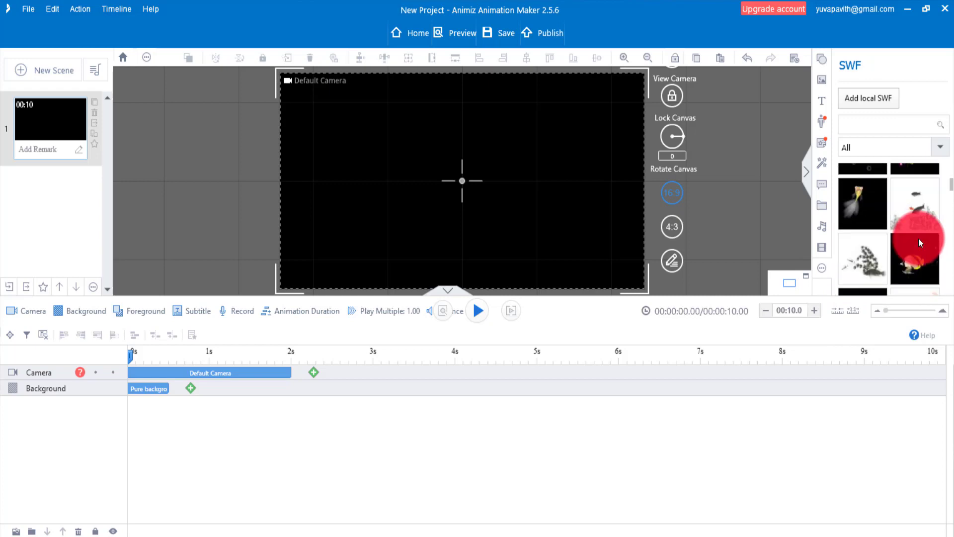
scroll(920, 243, down, 5)
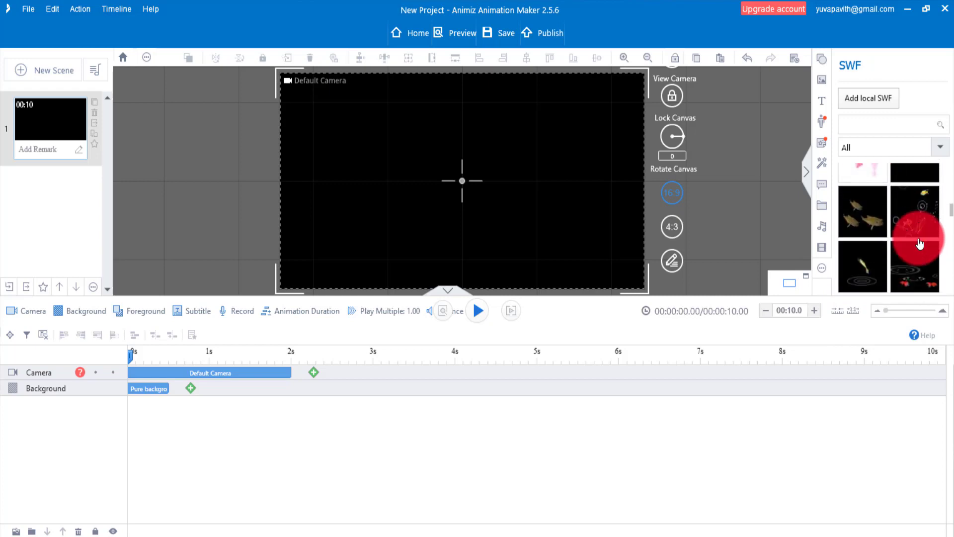
scroll(921, 244, down, 5)
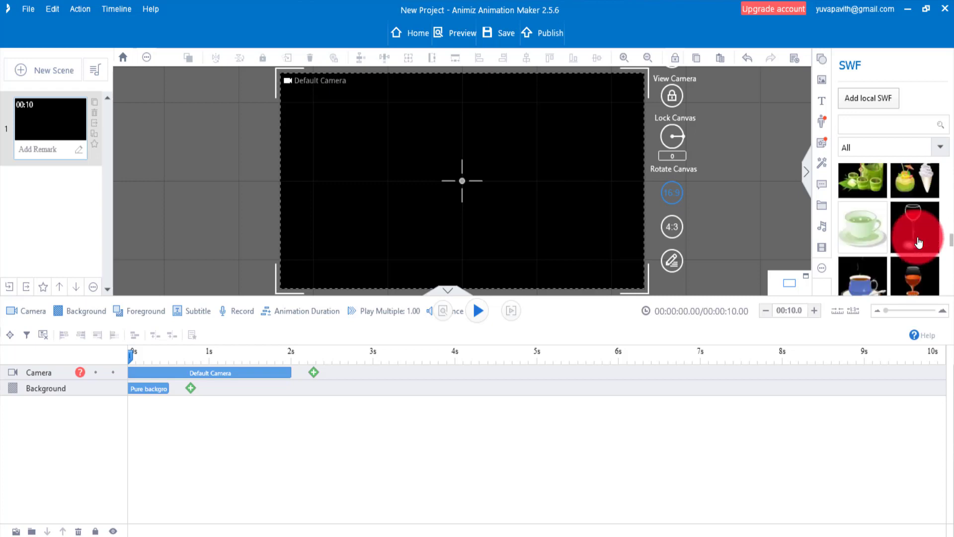
scroll(918, 229, down, 3)
Step: Add a text box slightly above and left of the canvas center and enter "1+1=2" in it
click(822, 100)
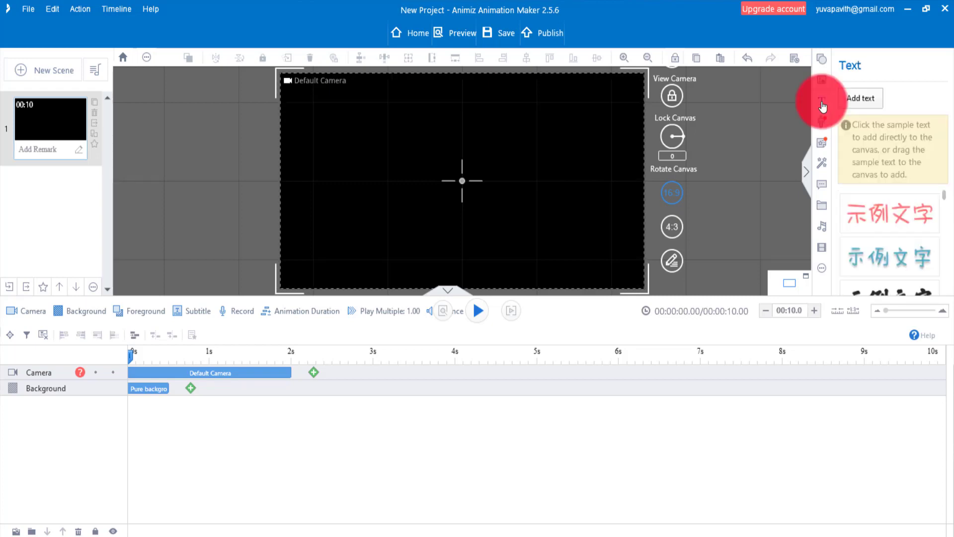
drag(493, 177, 368, 142)
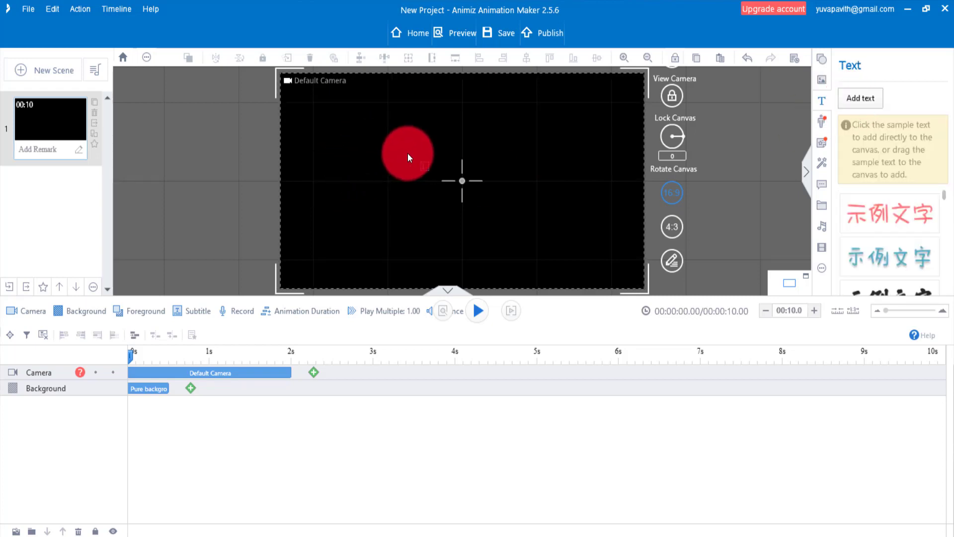
click(408, 153)
click(192, 364)
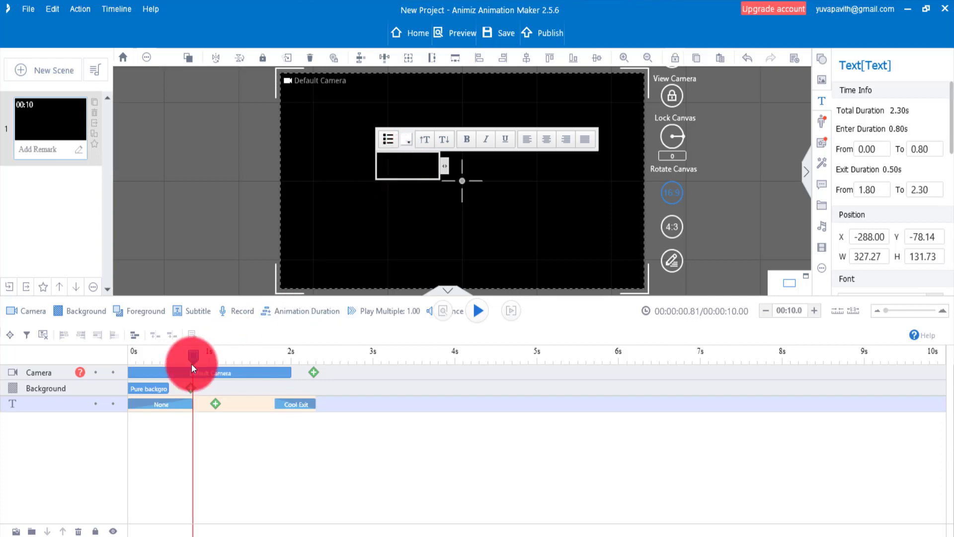
click(74, 407)
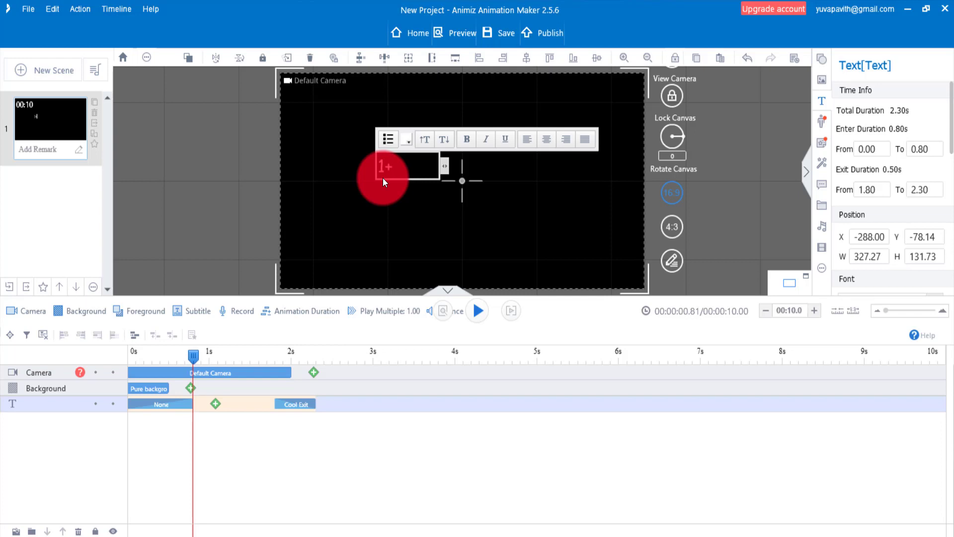
text(=2)
Step: Enlarge the 1+1=2 text by several sizes and widen its box to about 753 so the text fits on one line
drag(422, 167, 431, 144)
click(430, 145)
click(431, 144)
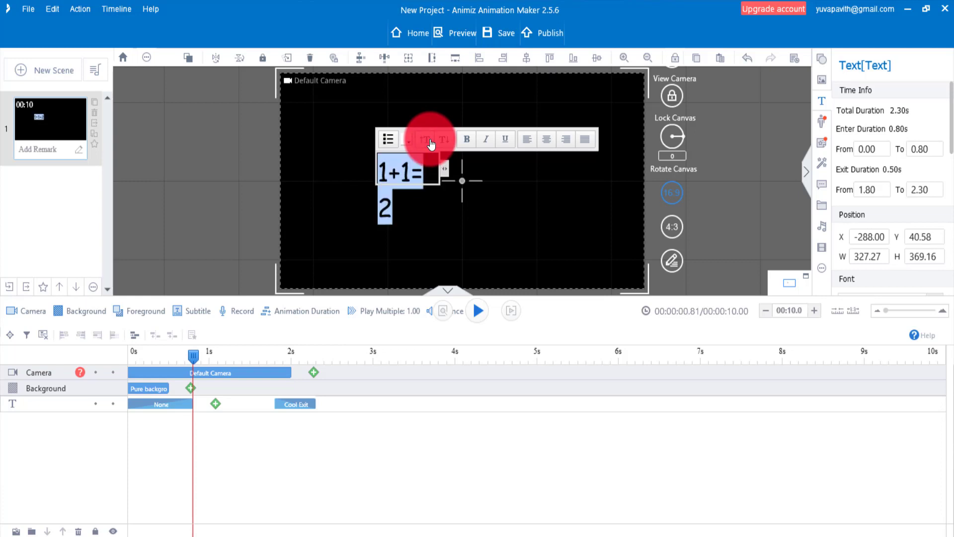
click(431, 144)
click(430, 144)
drag(444, 197, 528, 195)
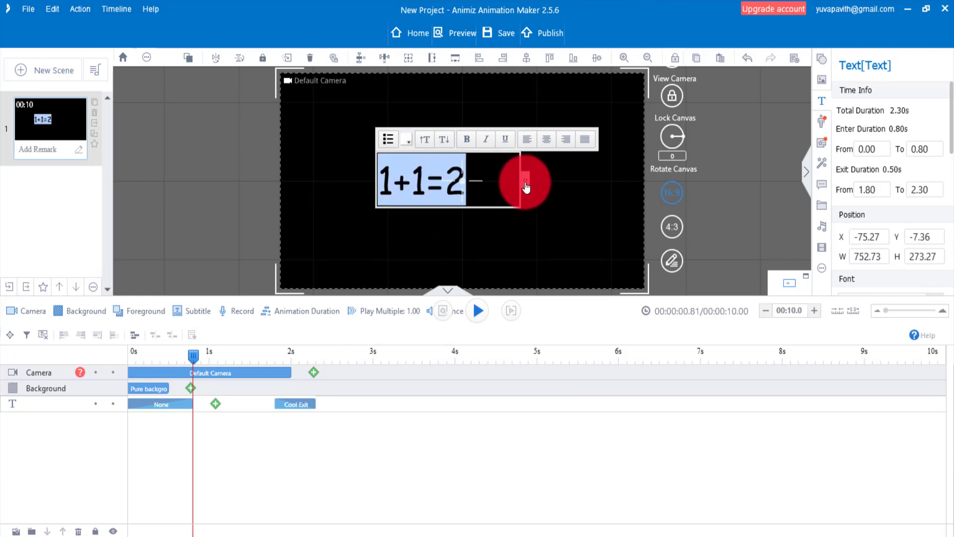
click(426, 144)
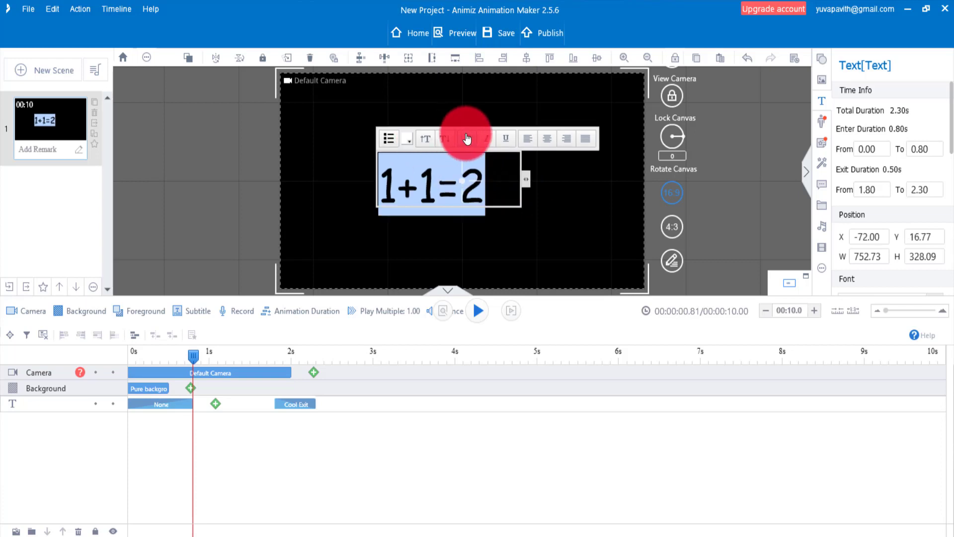
Step: Cycle the 1+1=2 text through left, center, right and justified alignment
click(528, 138)
click(549, 139)
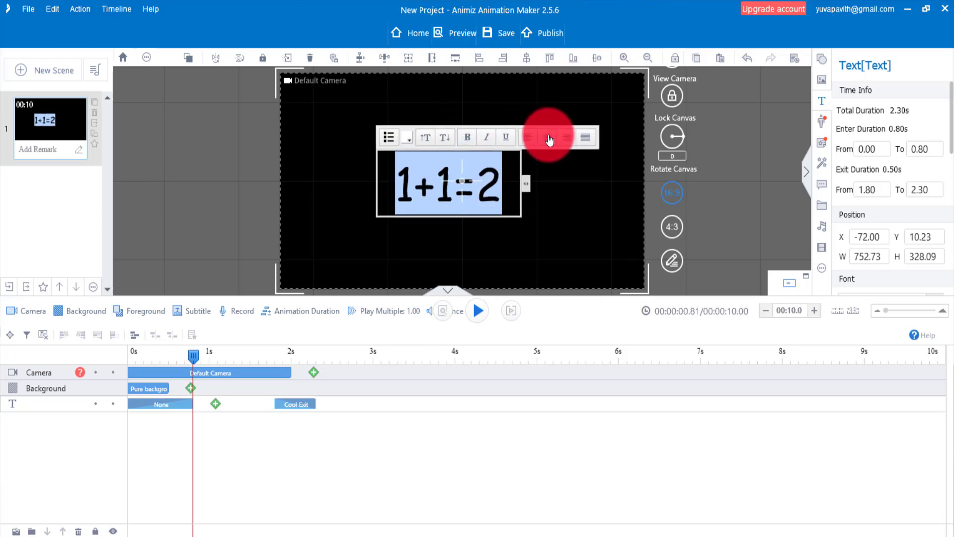
click(566, 139)
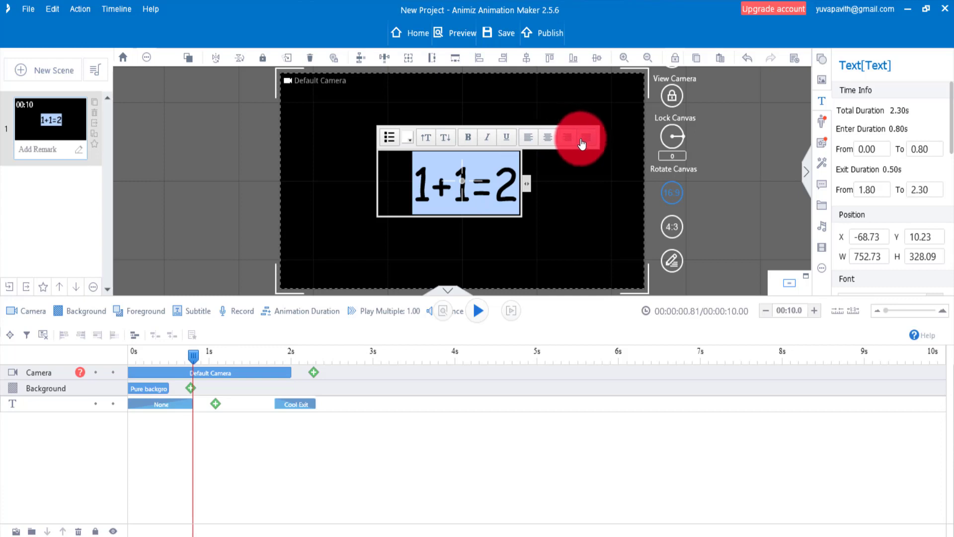
click(588, 143)
Step: Color the 1+1=2 text yellow and move its box near the canvas center, at about X 23, Y -29
click(411, 142)
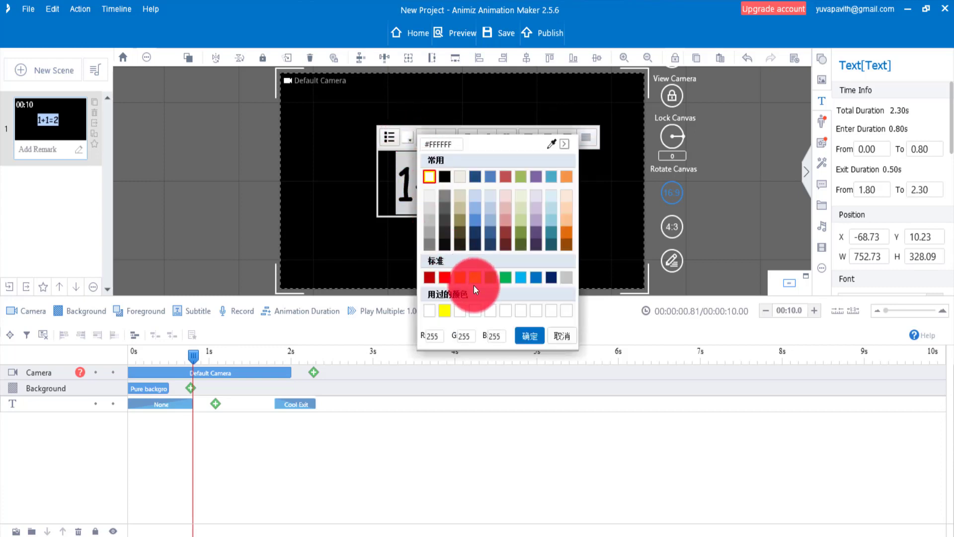
click(445, 312)
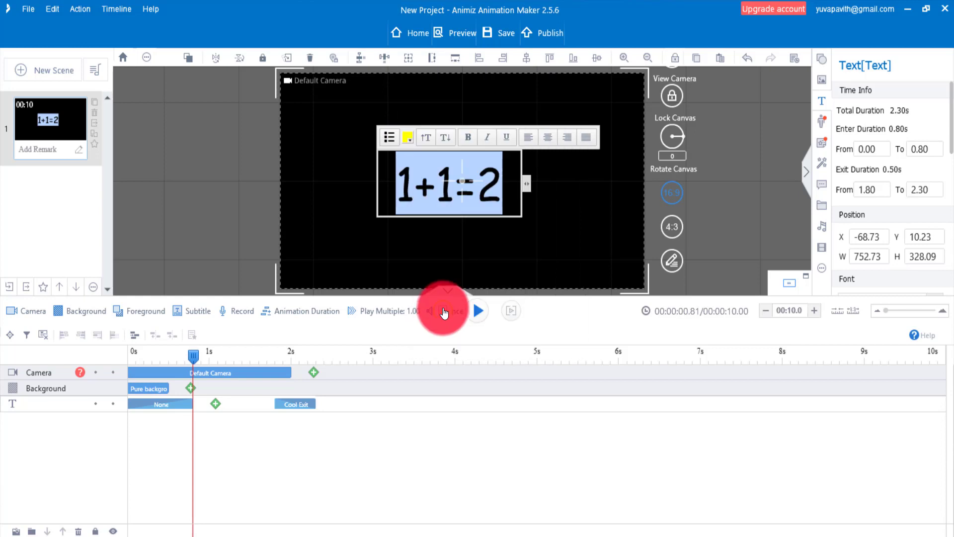
click(503, 218)
click(468, 187)
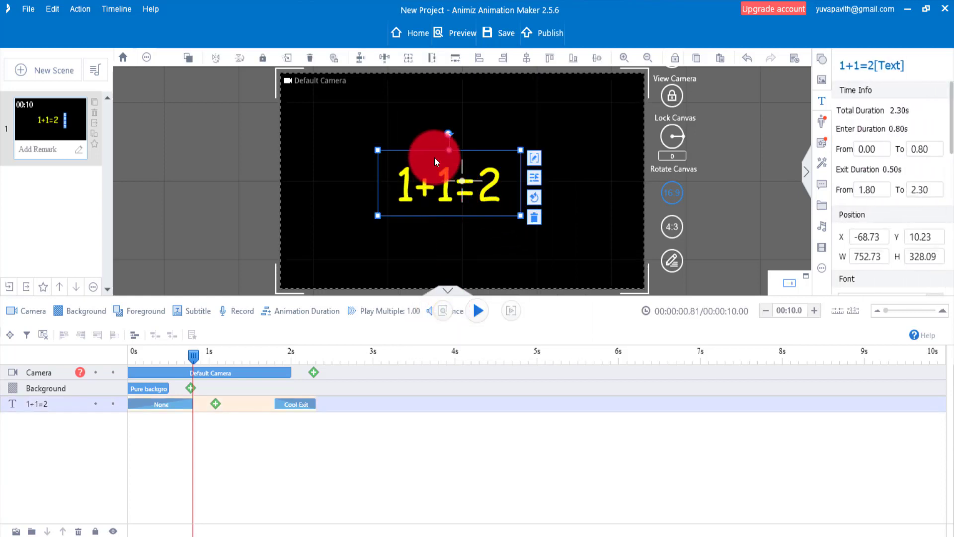
drag(456, 158, 480, 147)
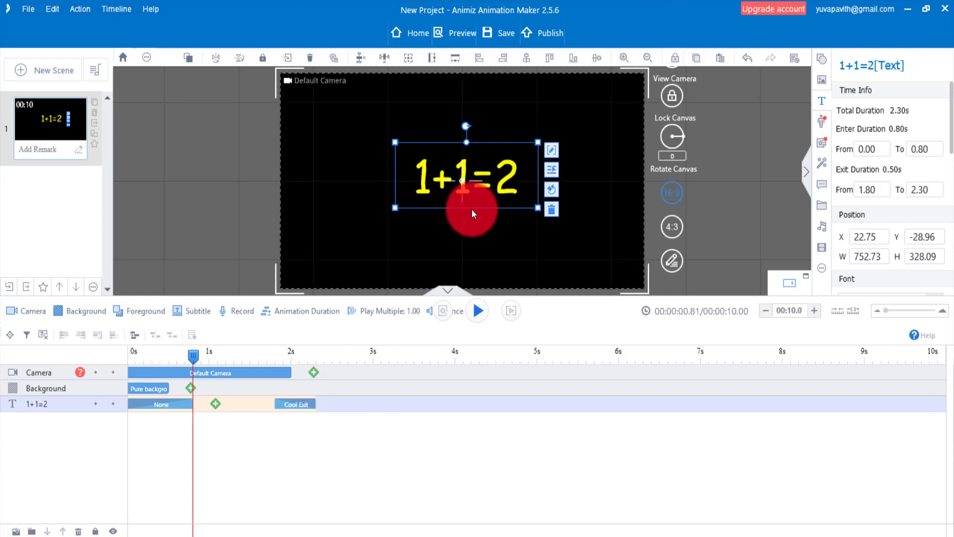
Step: Play the scene to check the text animation, stop it, and return the playhead to 0 s
click(477, 318)
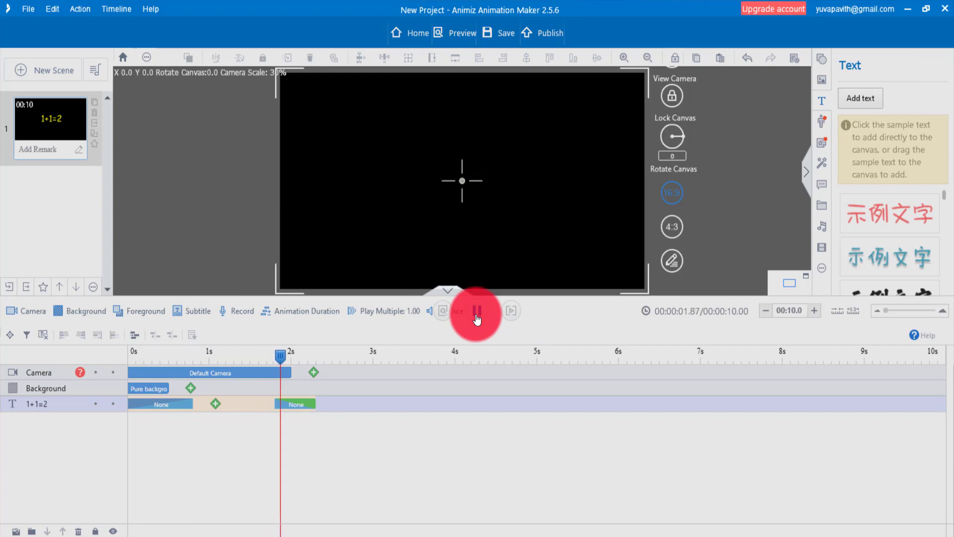
click(476, 319)
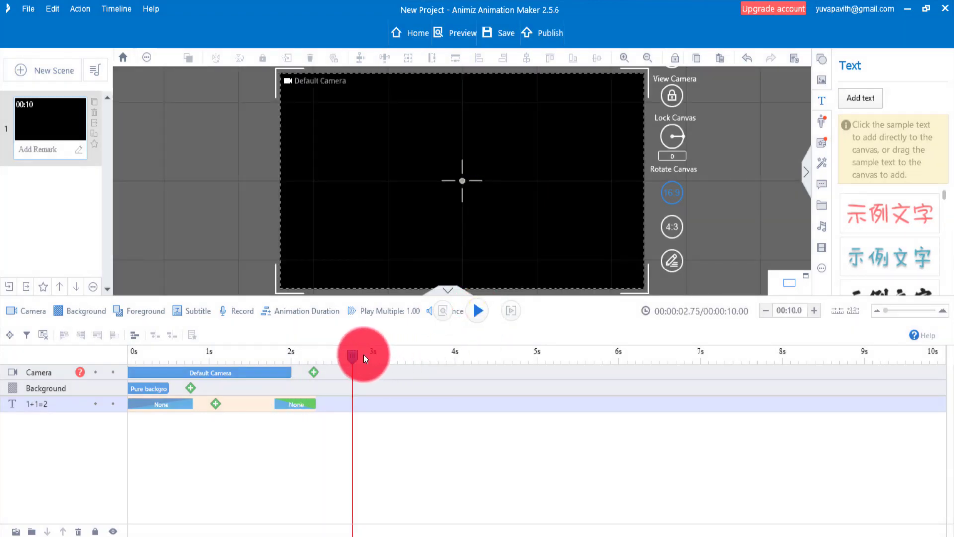
drag(363, 354, 115, 380)
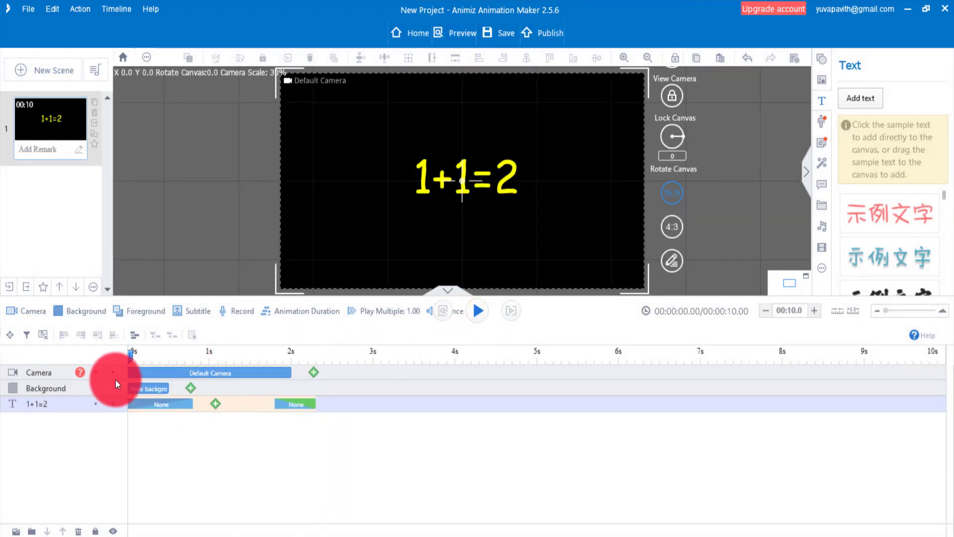
Step: Replace the 1+1=2 text's entrance animation with Hand-drawn from the Emphasis category and open its animation image choices
right_click(147, 402)
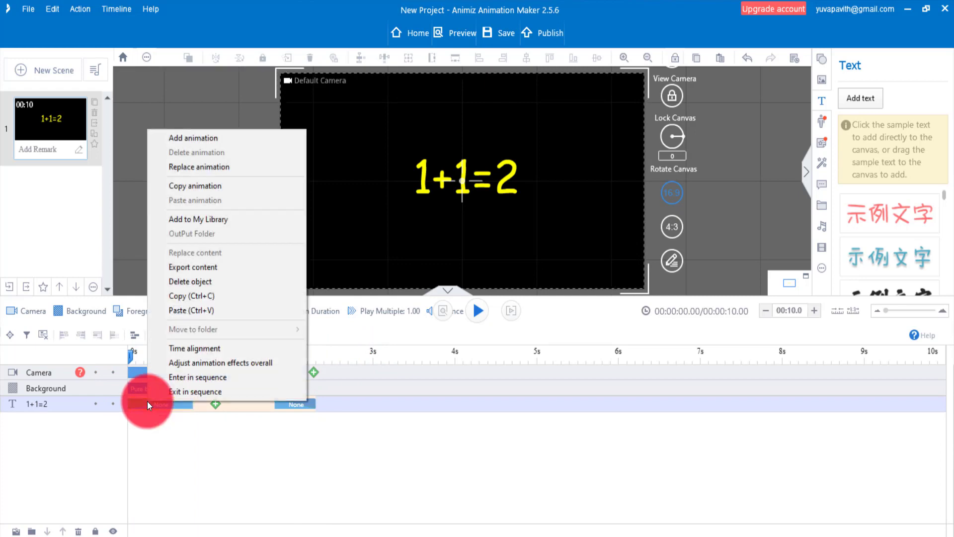
click(211, 167)
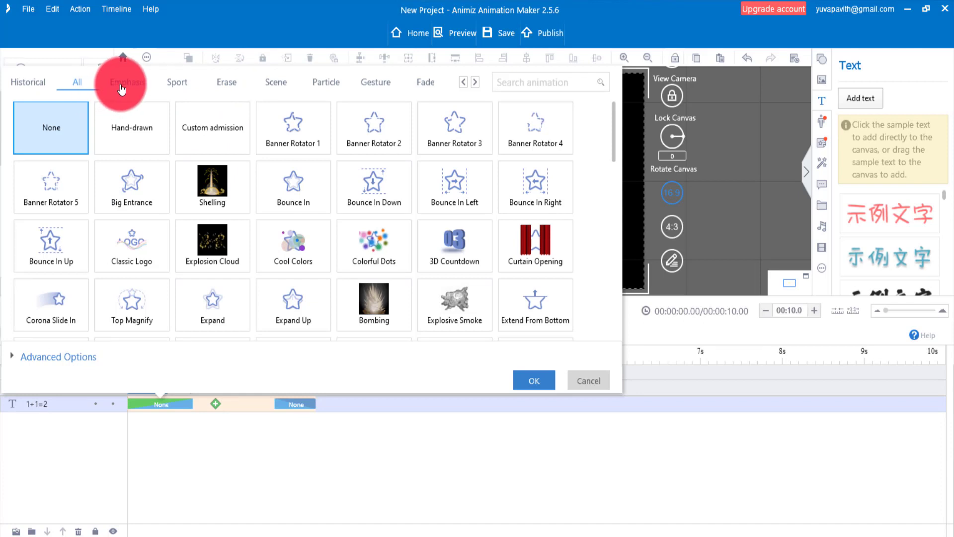
click(121, 90)
click(126, 139)
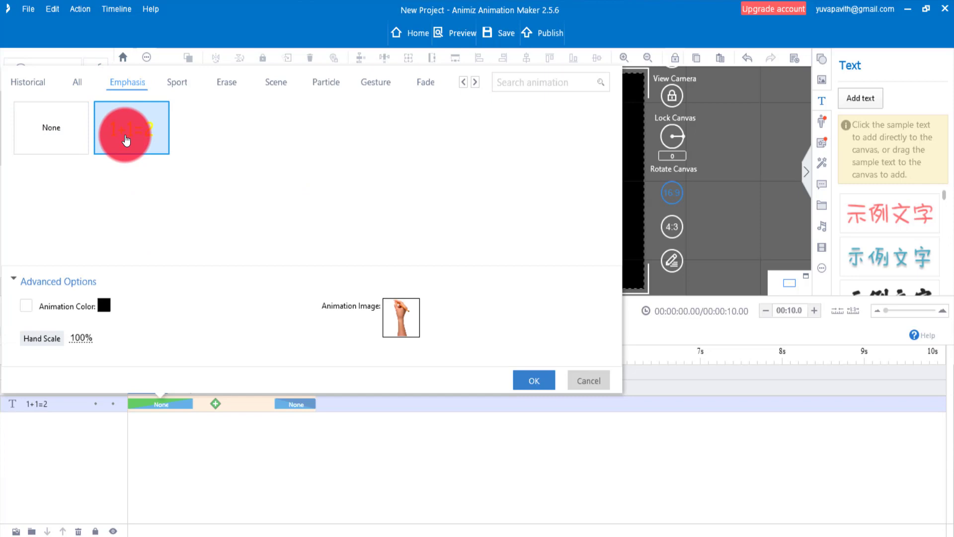
click(399, 311)
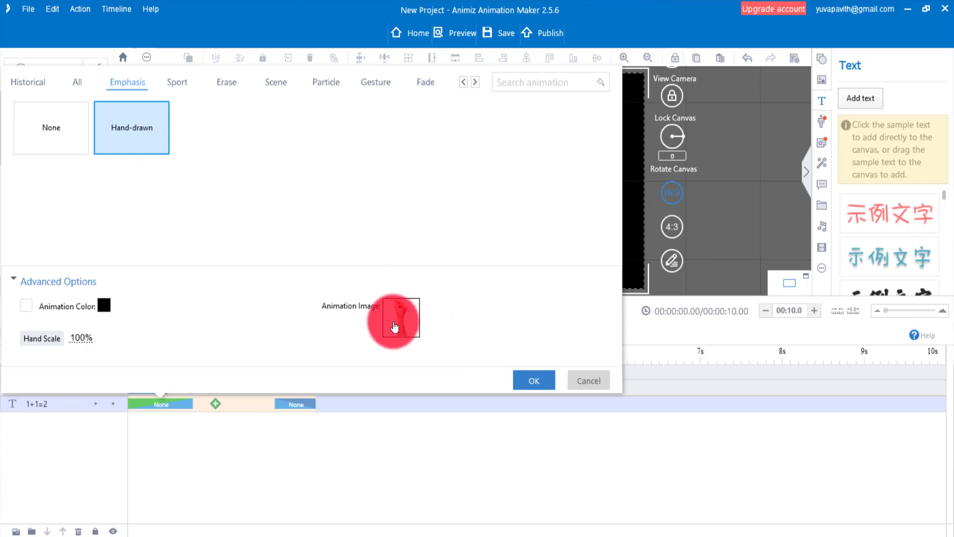
click(397, 318)
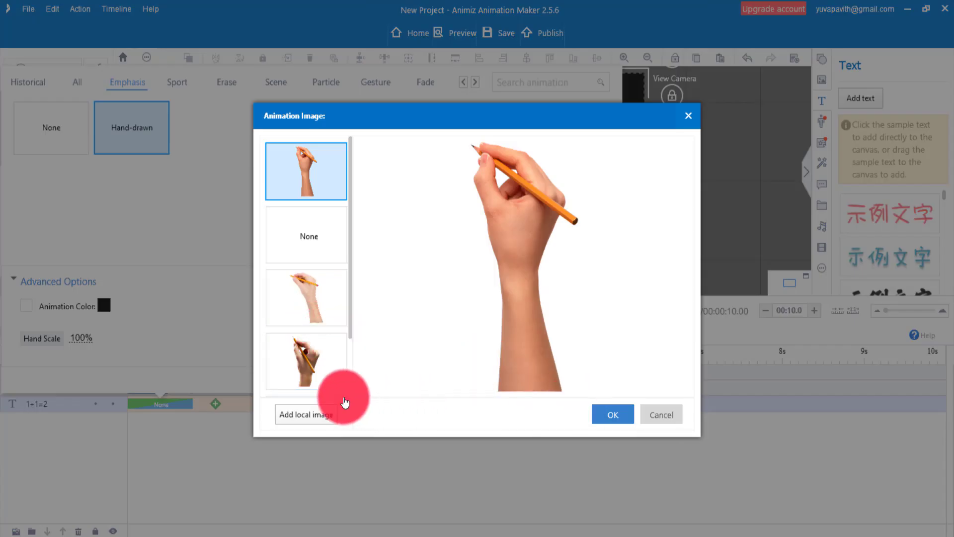
Step: Add the local image hand-with-chalk-png-12 from the Desktop as a drawing hand
click(312, 415)
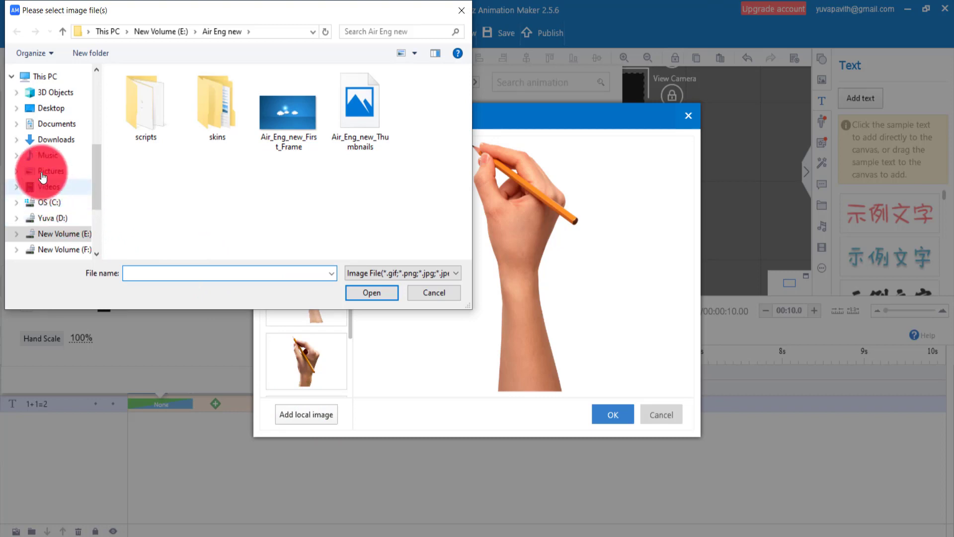
click(59, 110)
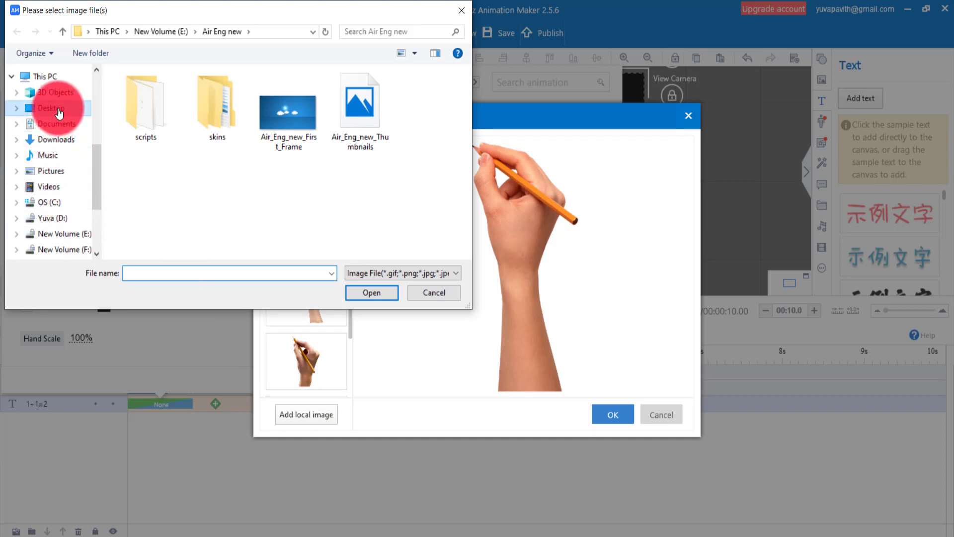
click(293, 112)
click(383, 113)
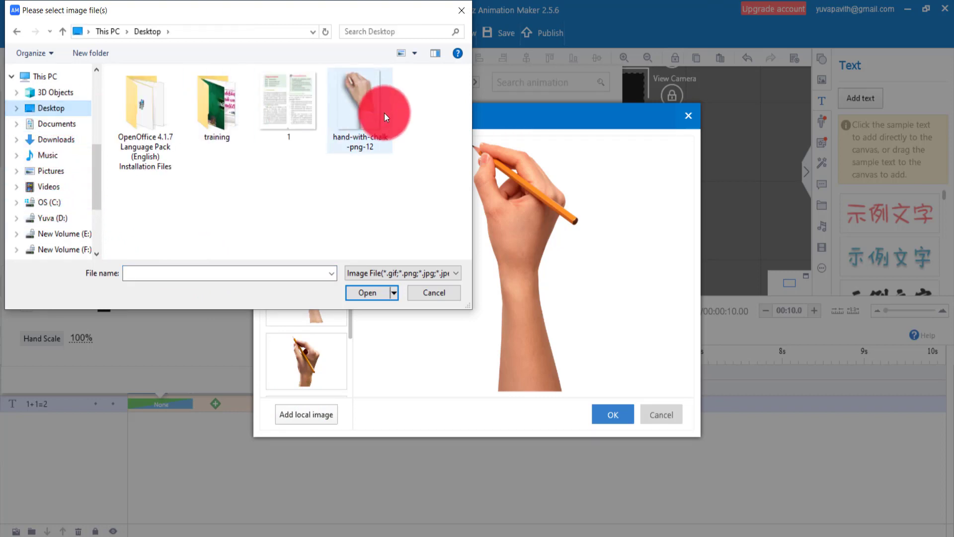
click(369, 115)
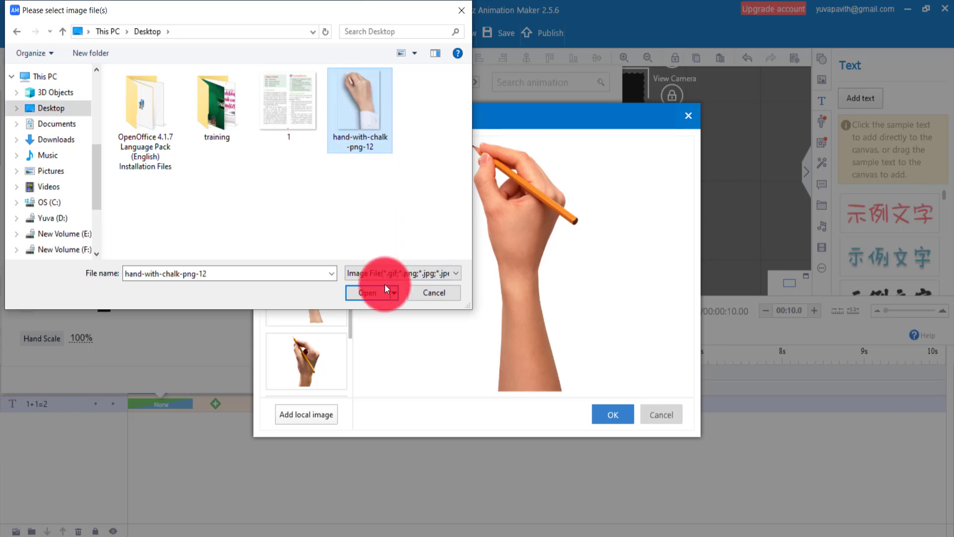
click(368, 293)
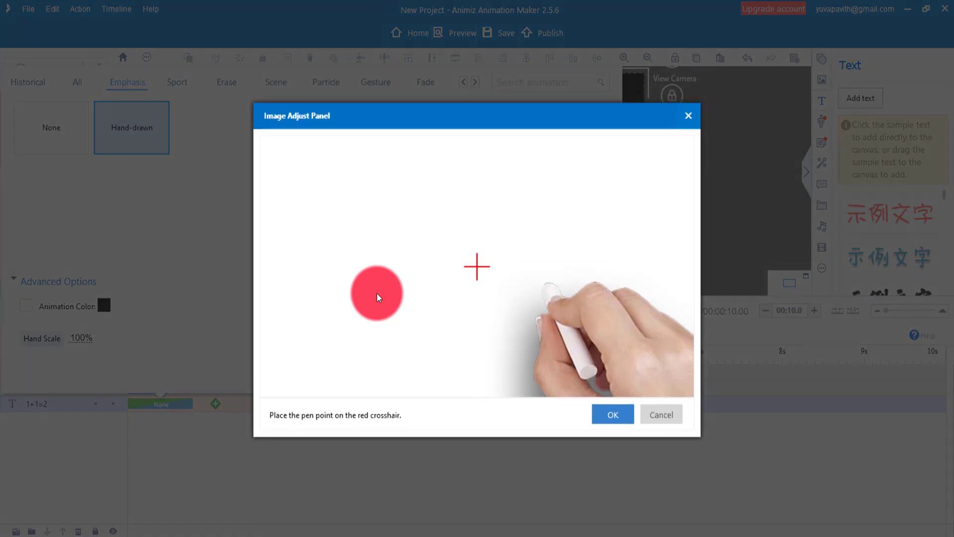
Step: Align the chalk tip with the red crosshair and apply the chalk hand to the Hand-drawn entrance animation
click(591, 352)
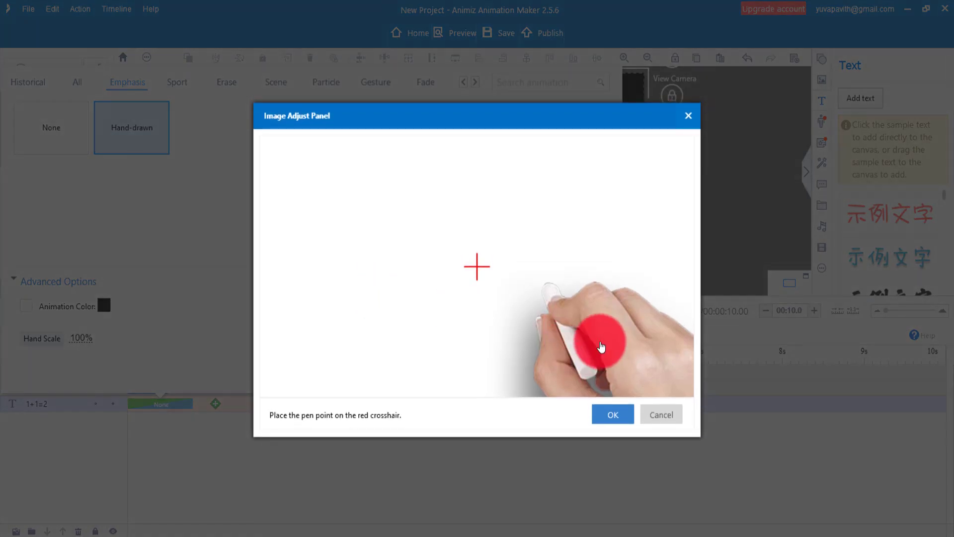
drag(598, 347, 522, 324)
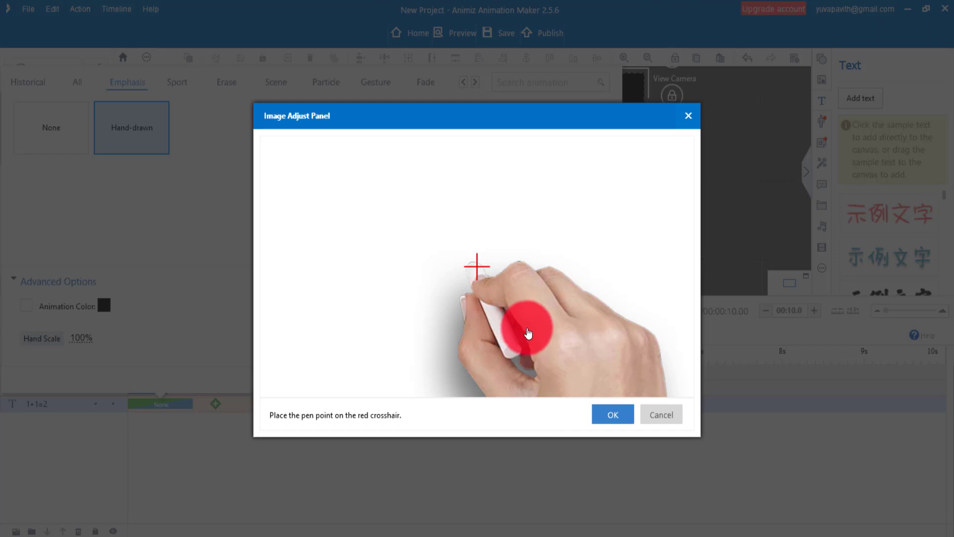
click(618, 416)
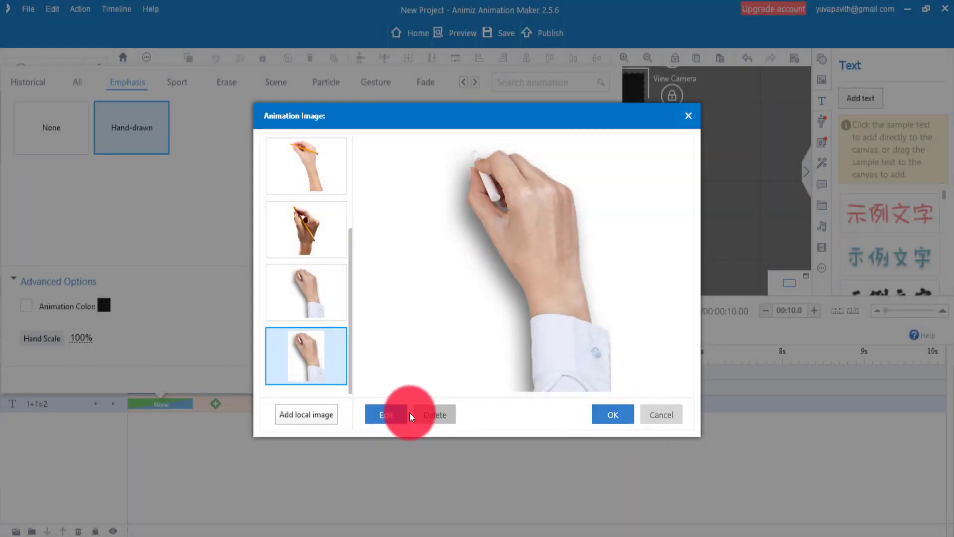
click(611, 416)
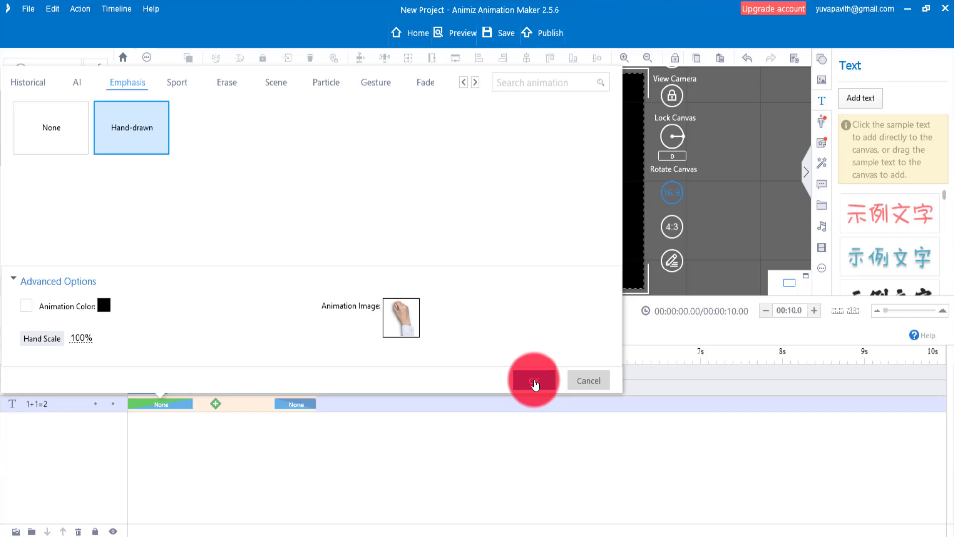
click(535, 382)
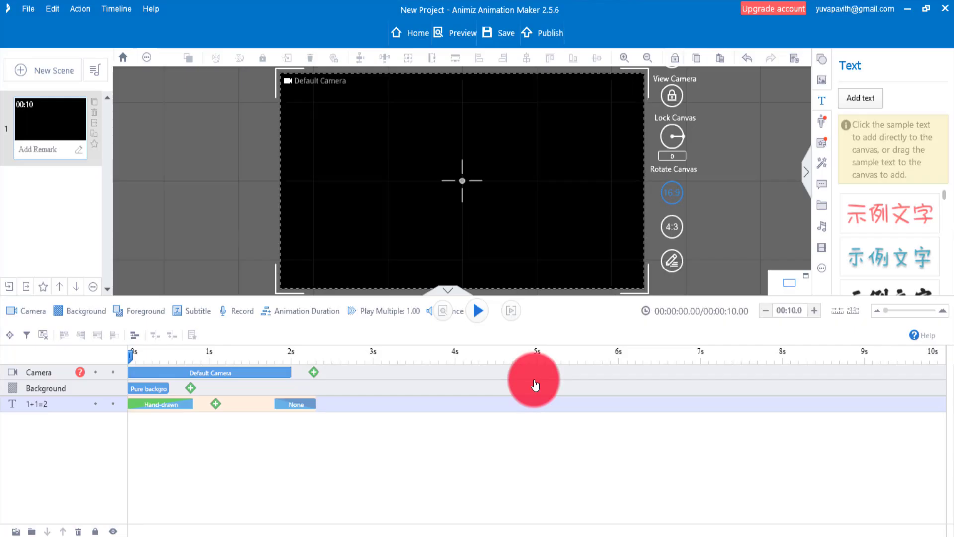
Step: Play the scene to check the chalk hand drawing the text, stop it, and return the playhead to 0 s
click(480, 316)
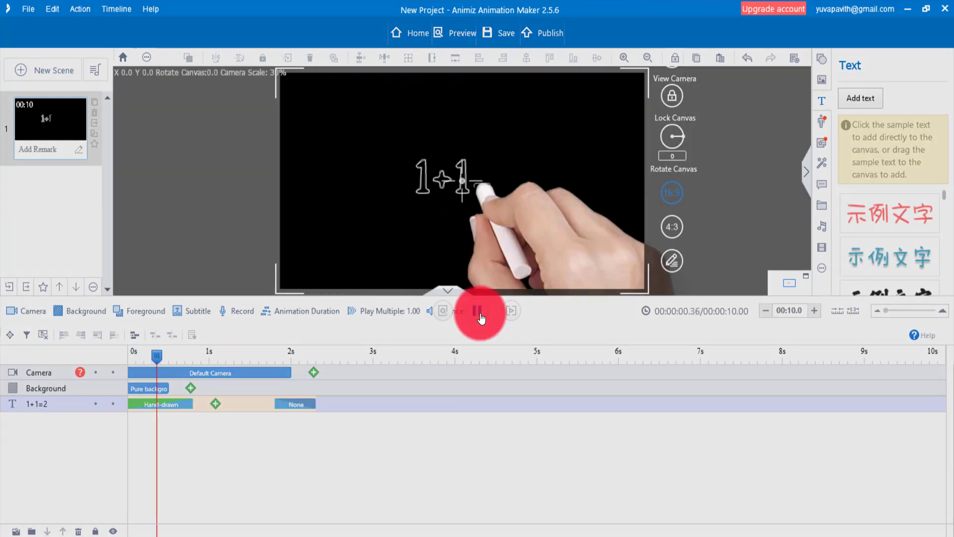
click(479, 313)
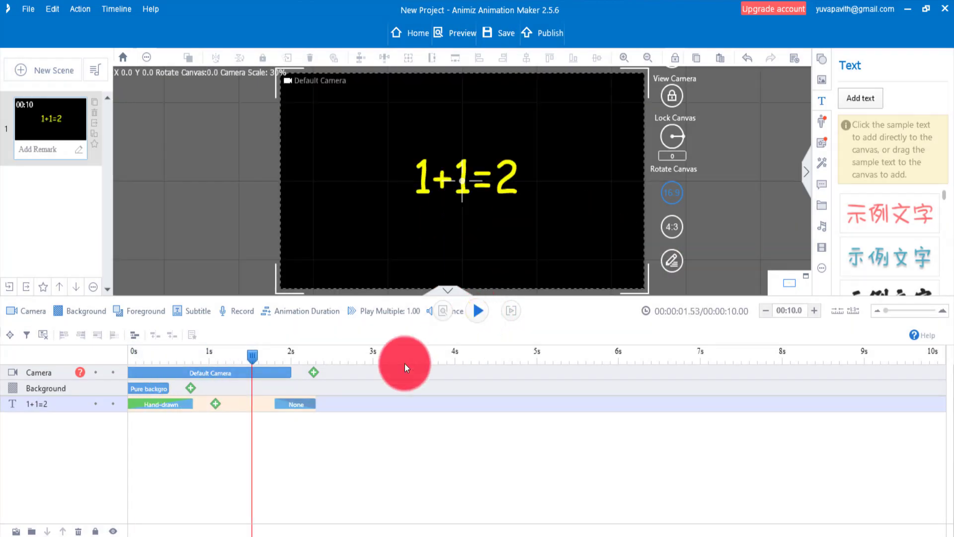
click(277, 372)
drag(255, 357, 127, 375)
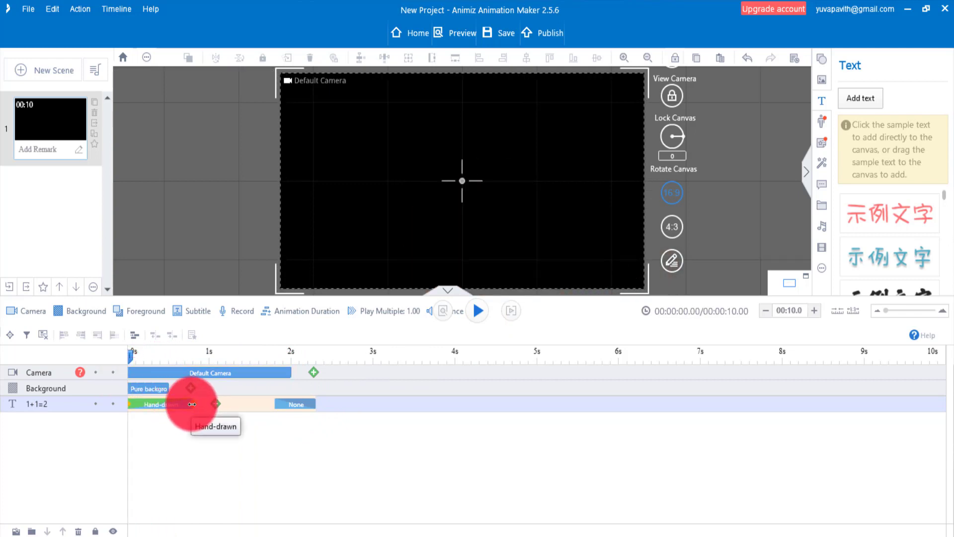
Step: Extend the text's Hand-drawn animation to about 2.2 s and move its exit animation to start at about 3.6 s
drag(192, 404, 257, 401)
click(302, 399)
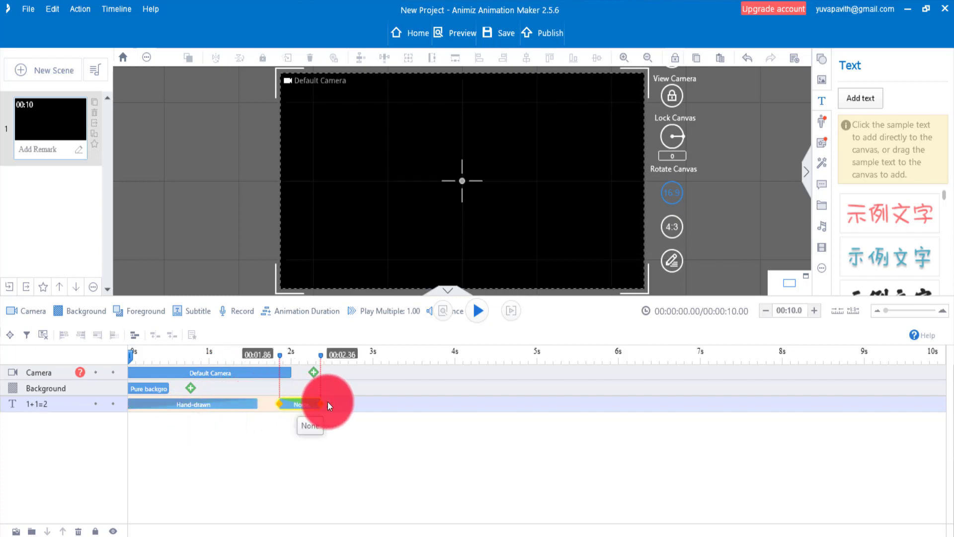
drag(327, 405, 464, 404)
click(259, 404)
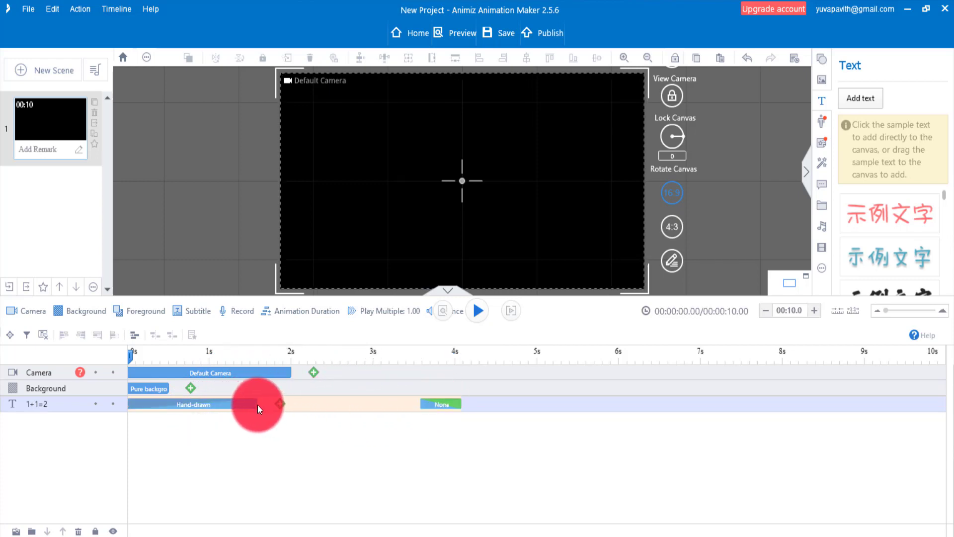
drag(258, 405, 305, 405)
Step: Play the scene to check the lengthened drawing animation, stop it, and set the playhead to 3.59 s
click(479, 311)
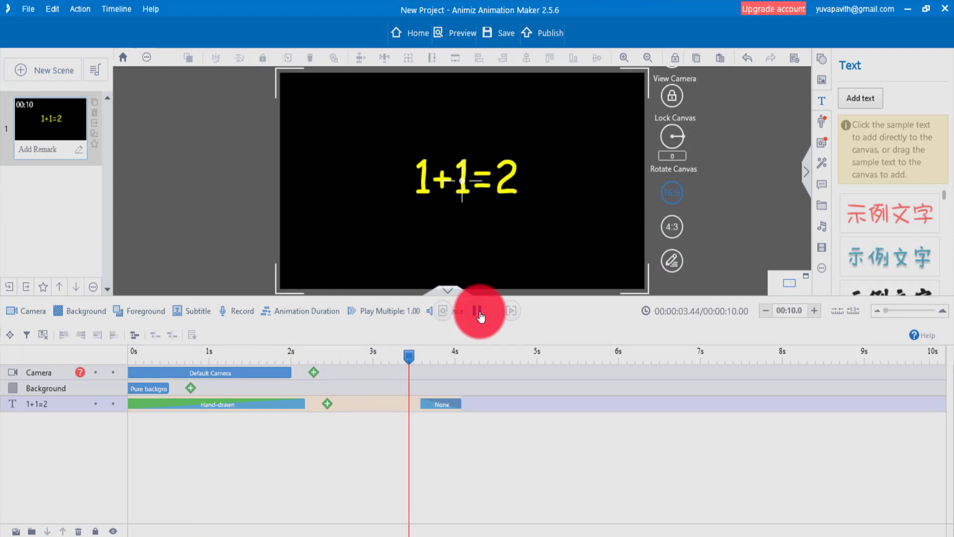
click(479, 314)
drag(453, 356, 422, 364)
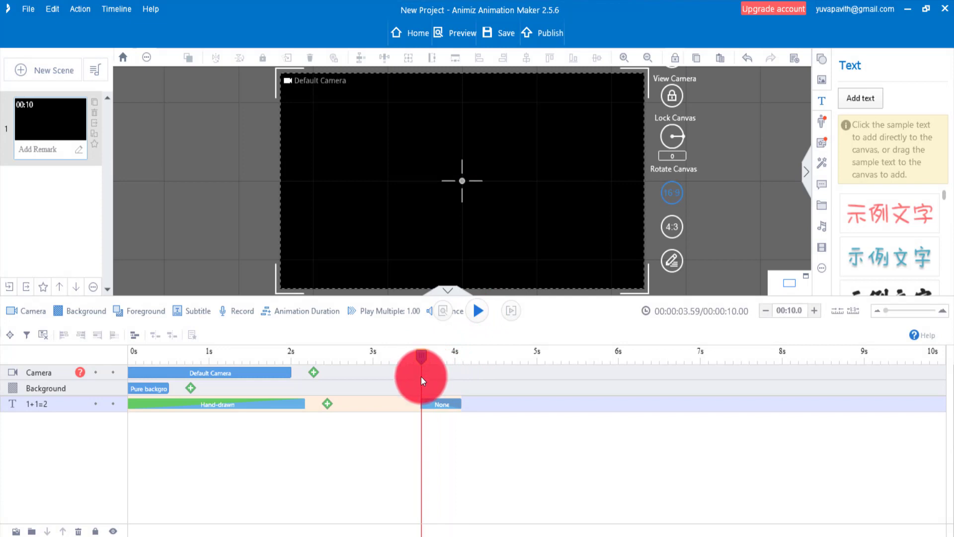
Step: Replace the 1+1=2 text's exit animation with Erase, using the default hand-with-eraser image
right_click(436, 404)
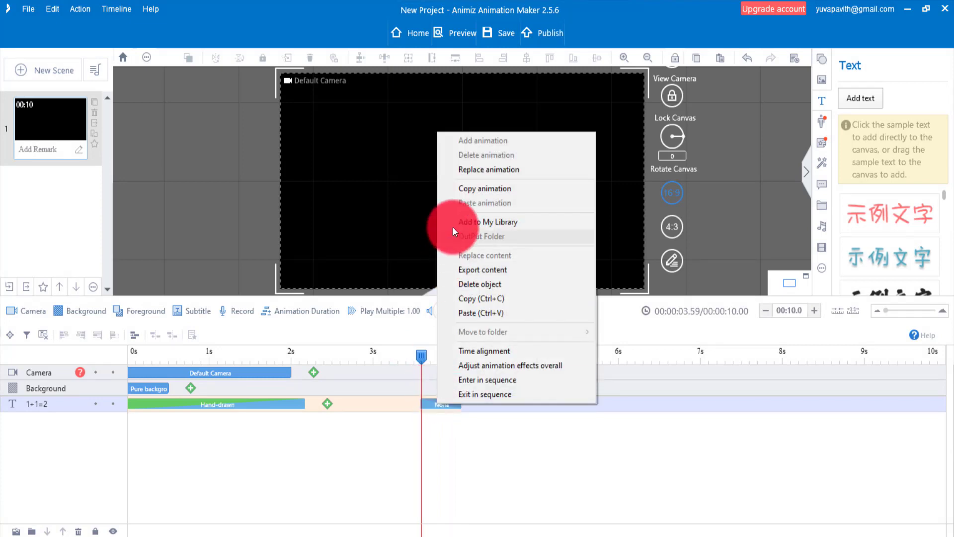
click(474, 169)
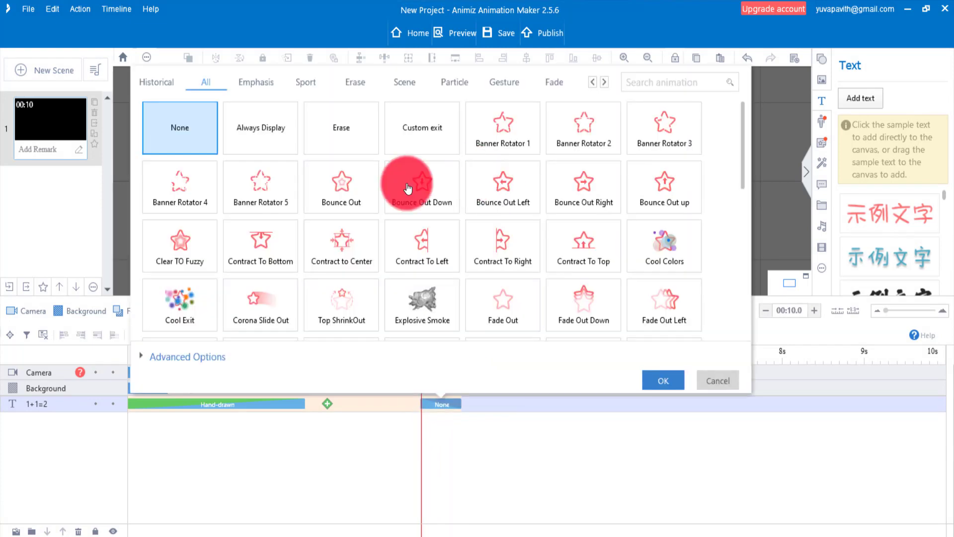
click(336, 130)
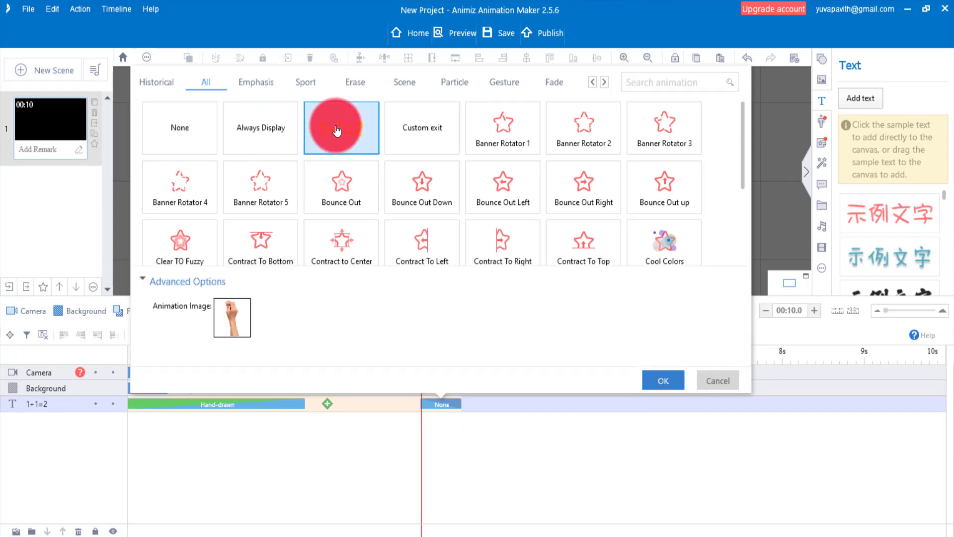
click(239, 329)
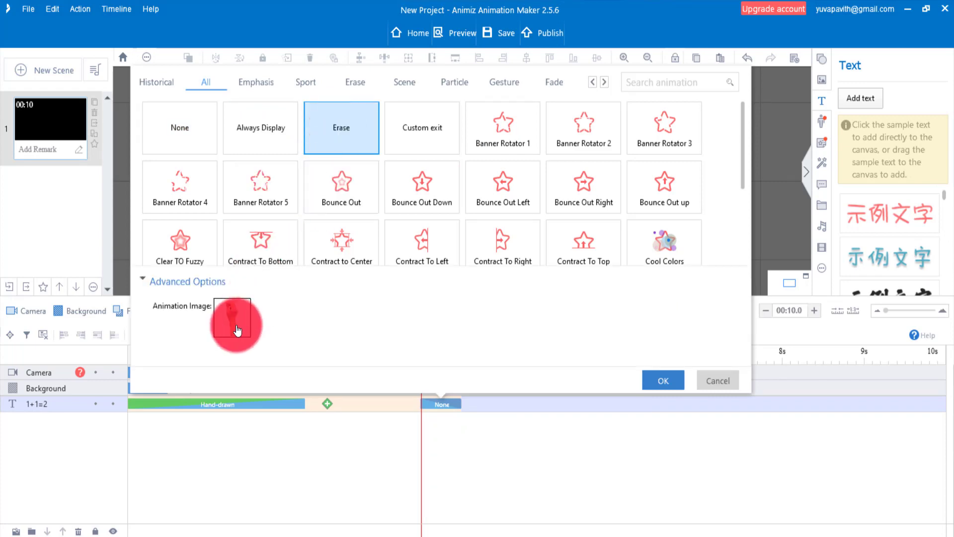
click(238, 329)
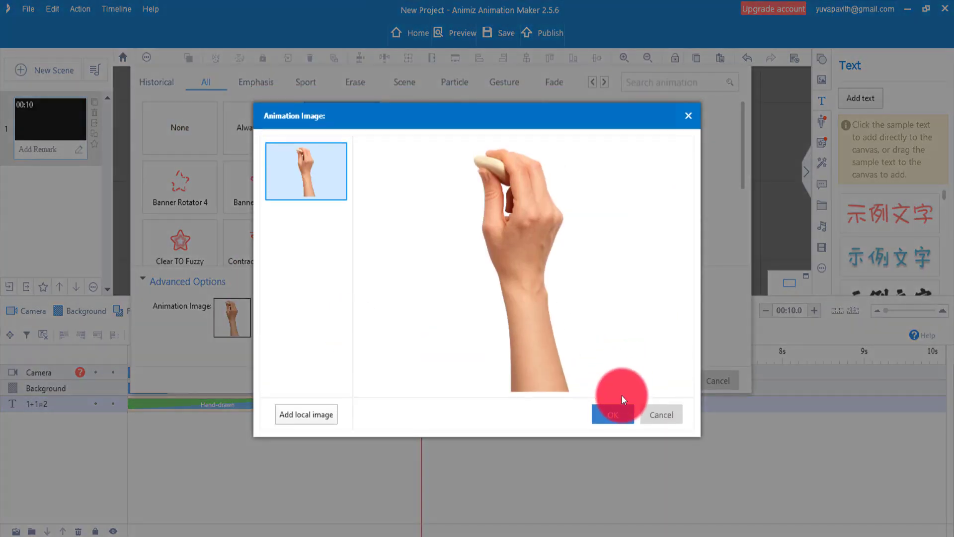
click(622, 413)
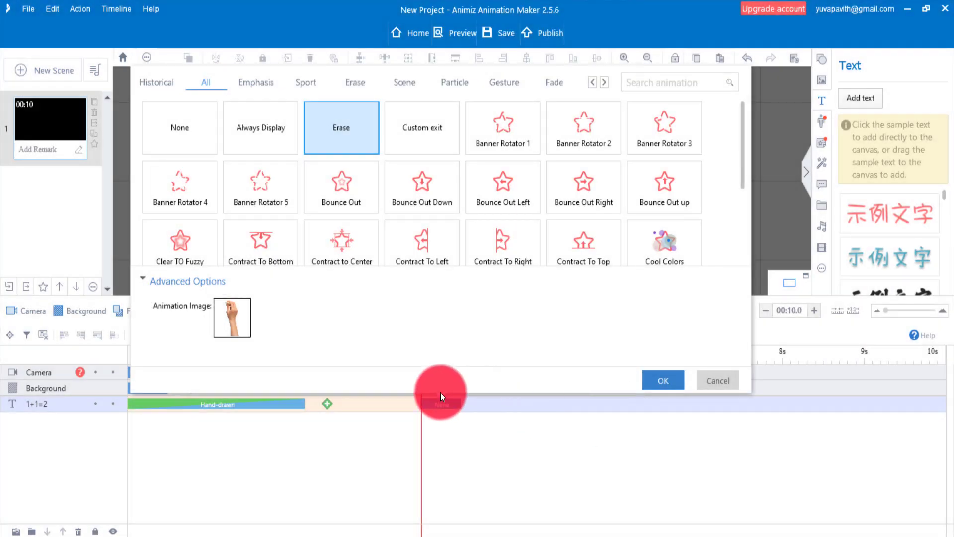
click(665, 380)
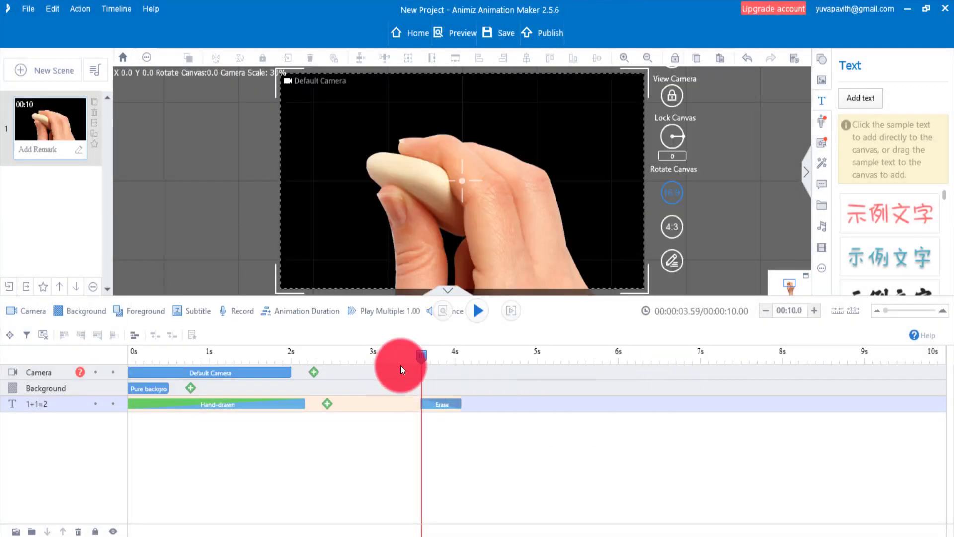
Step: Play the Erase exit from 3.37 s to check it, and return the playhead to about 3.53 s
click(457, 403)
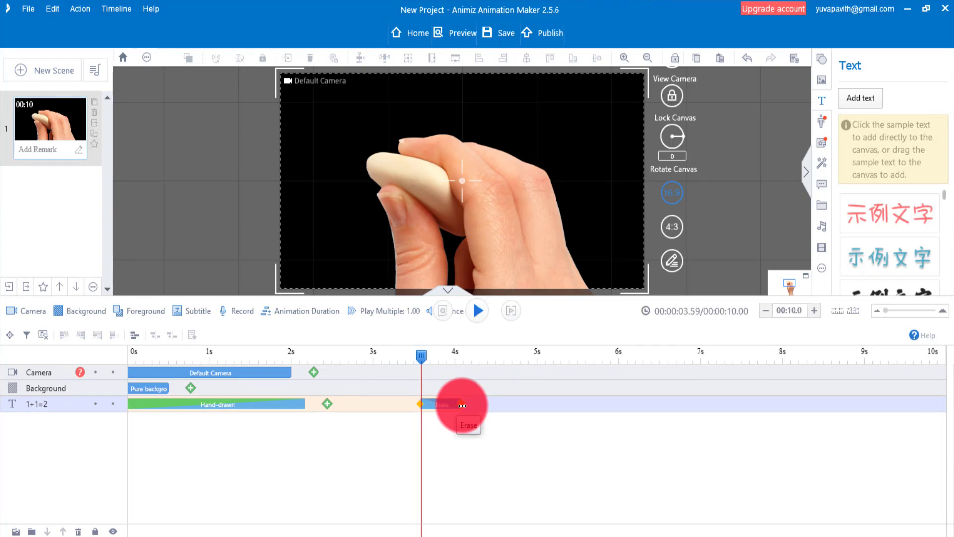
drag(423, 357, 403, 360)
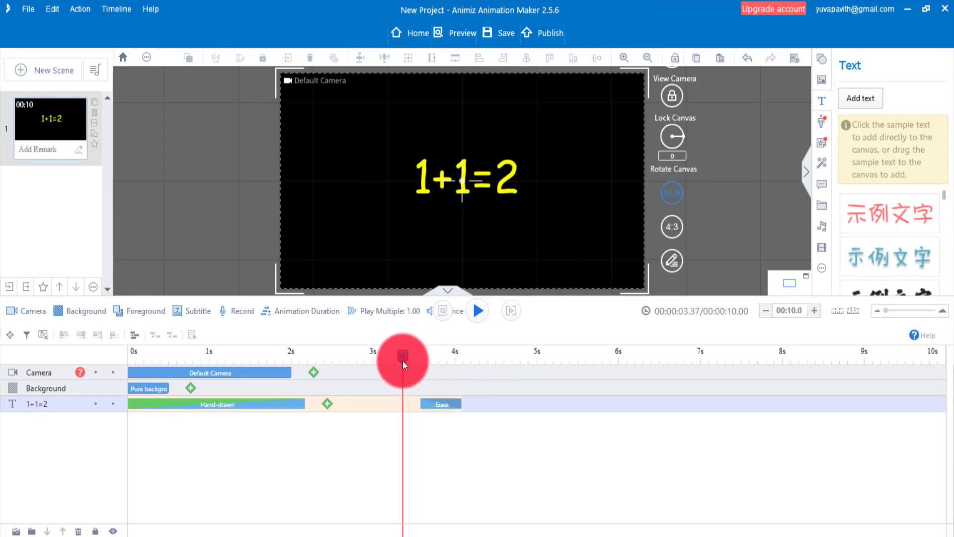
click(475, 320)
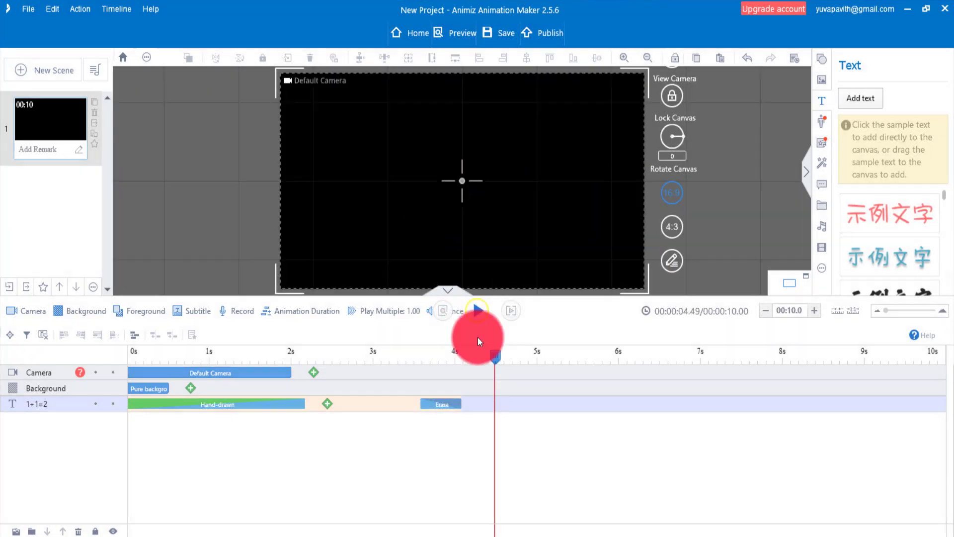
drag(494, 356, 417, 358)
Step: Extend the text's Erase animation to end at about 5 s and play it to check the slower erasing
mouse_move(461, 404)
mouse_down()
mouse_move(547, 404)
mouse_move(539, 404)
mouse_up()
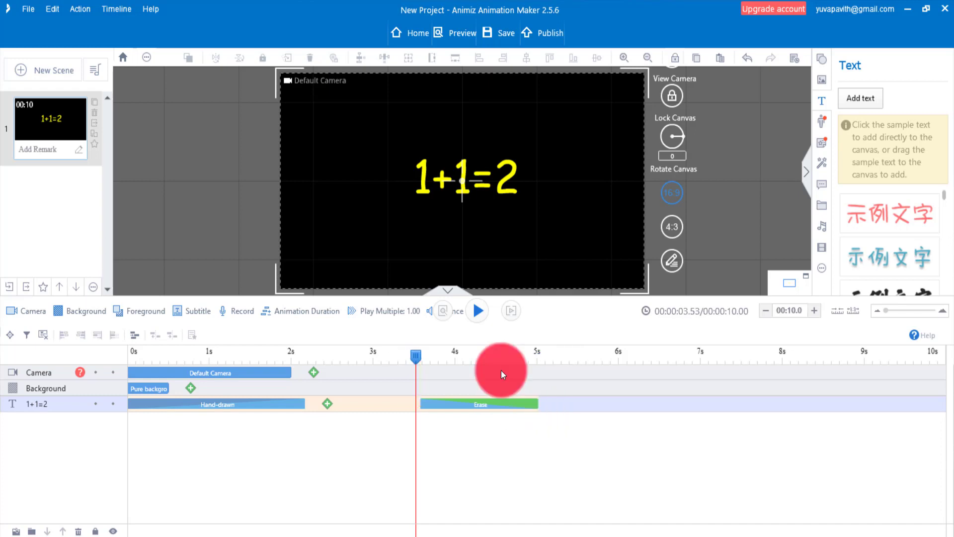
click(476, 312)
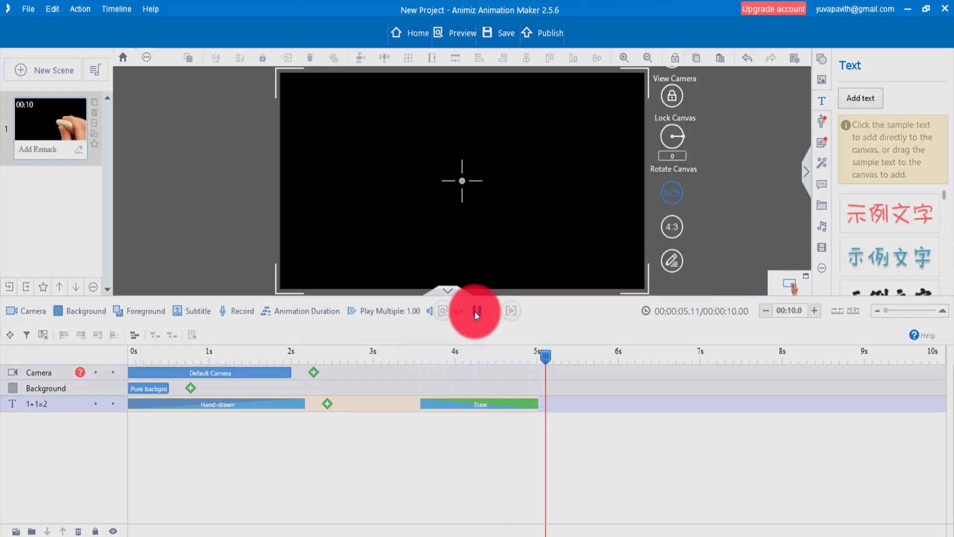
click(530, 405)
click(540, 404)
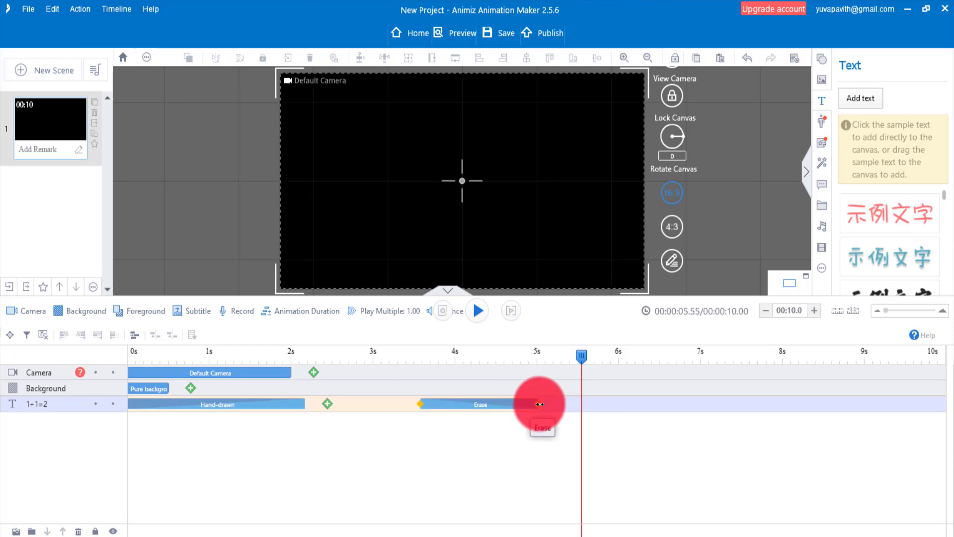
Step: Extend the 1+1=2 text's Erase animation to end at about 5.4 s and play it from about 3.6 s
drag(540, 404, 572, 402)
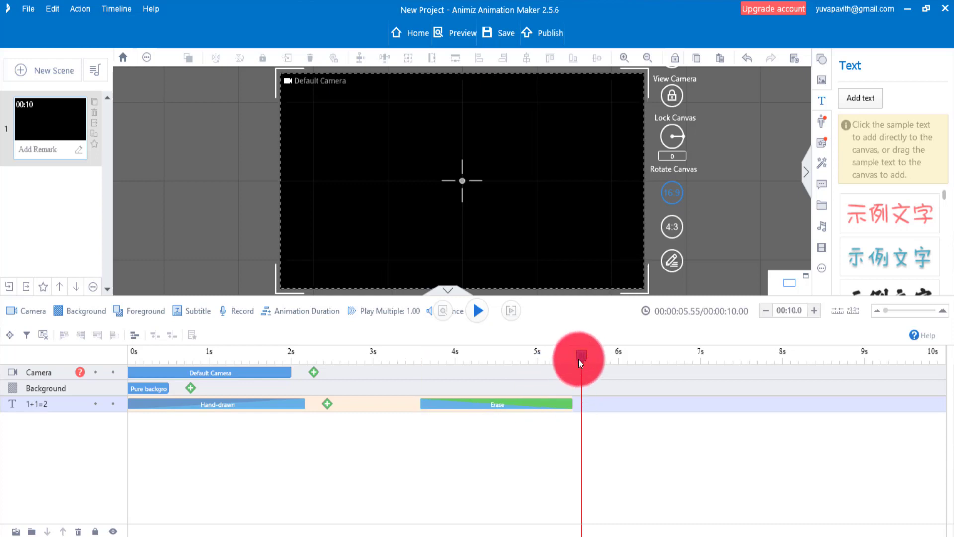
drag(580, 357, 422, 383)
click(477, 312)
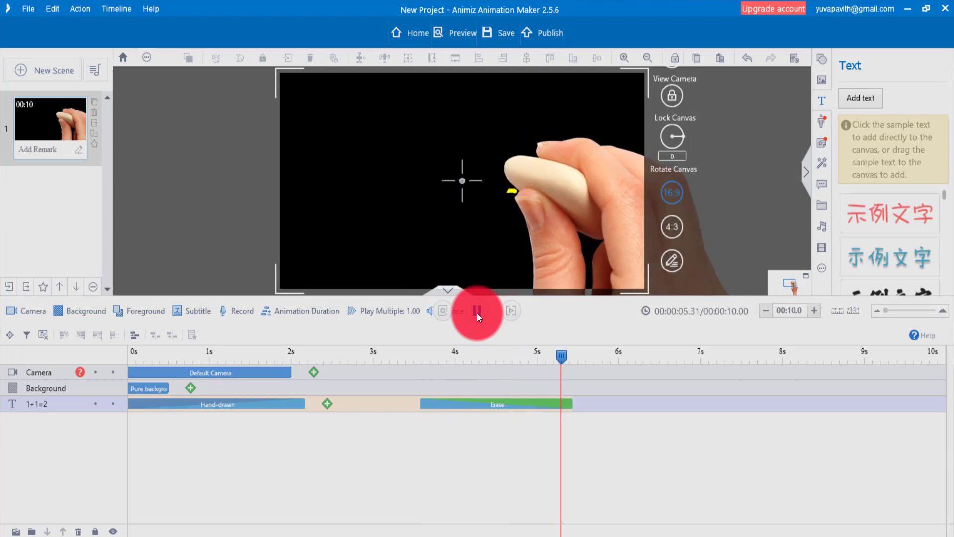
click(477, 312)
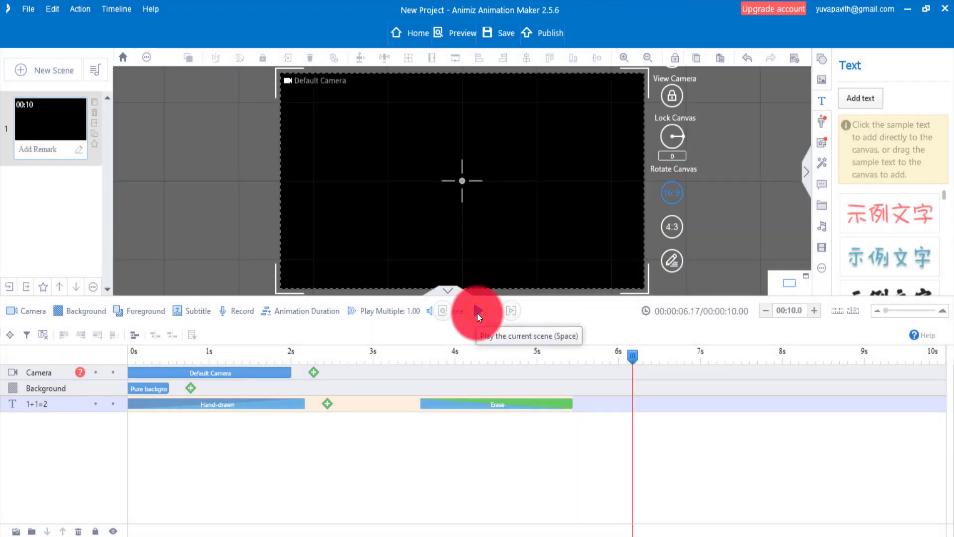
Step: Play the whole scene from 0 s through the end of the Erase animation, and stop it
click(620, 354)
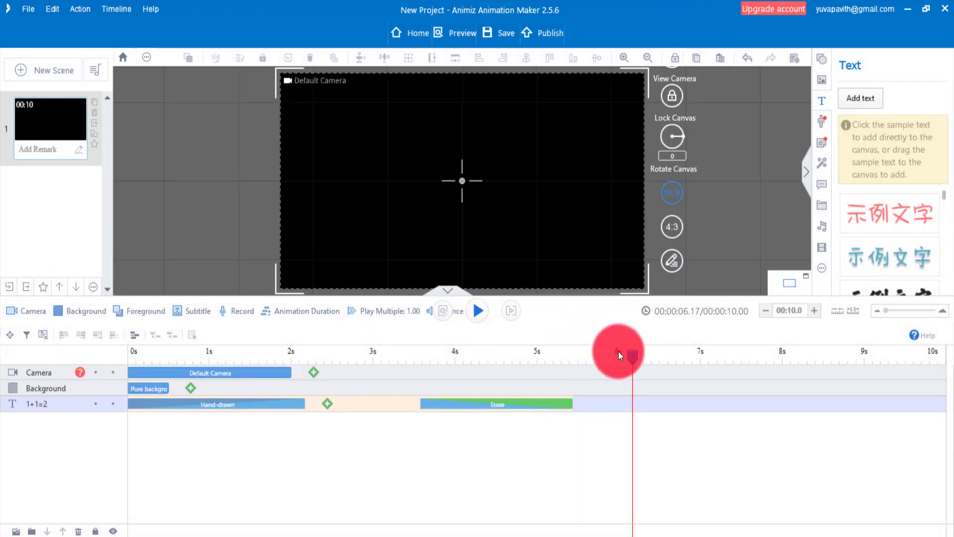
drag(633, 353, 119, 390)
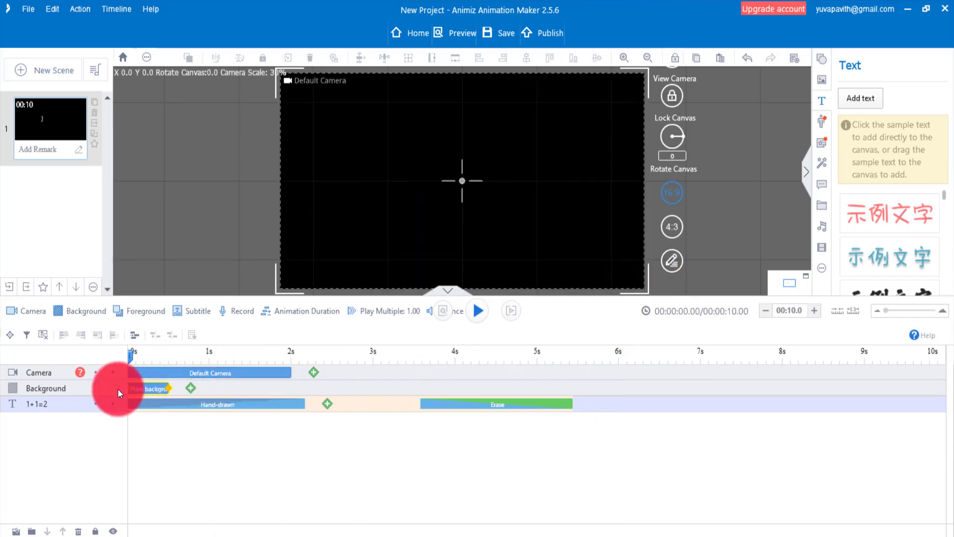
click(471, 315)
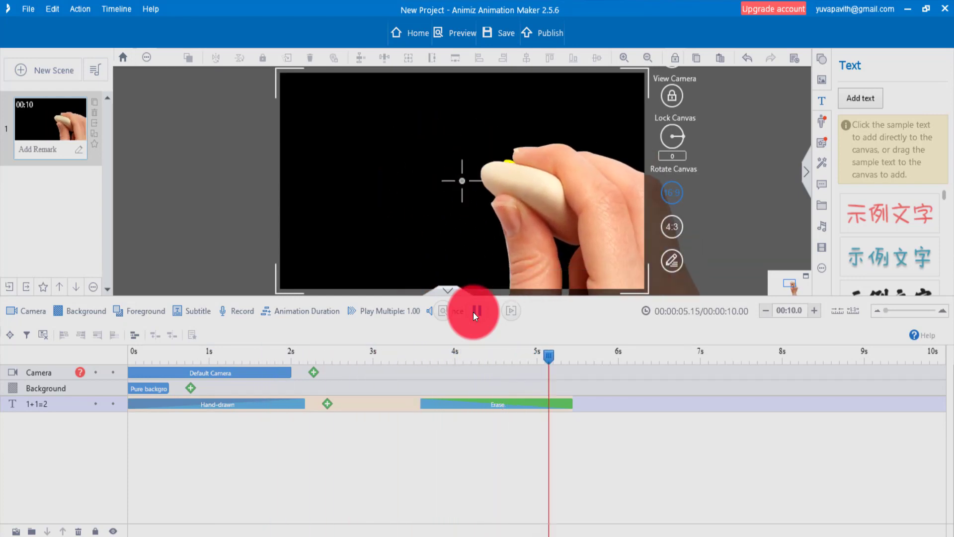
click(474, 312)
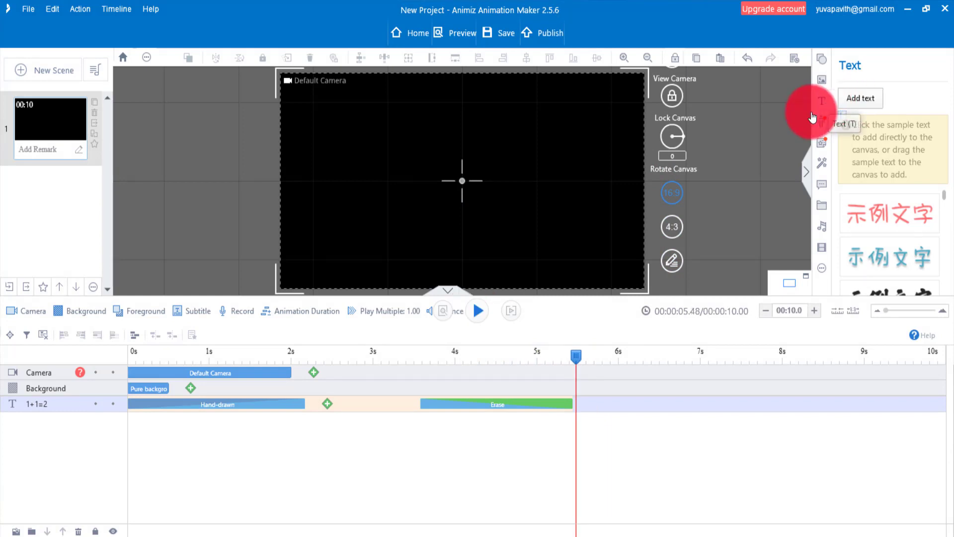
Step: Add a text reading "Butterfly" to the middle of the canvas and widen its text box
click(473, 220)
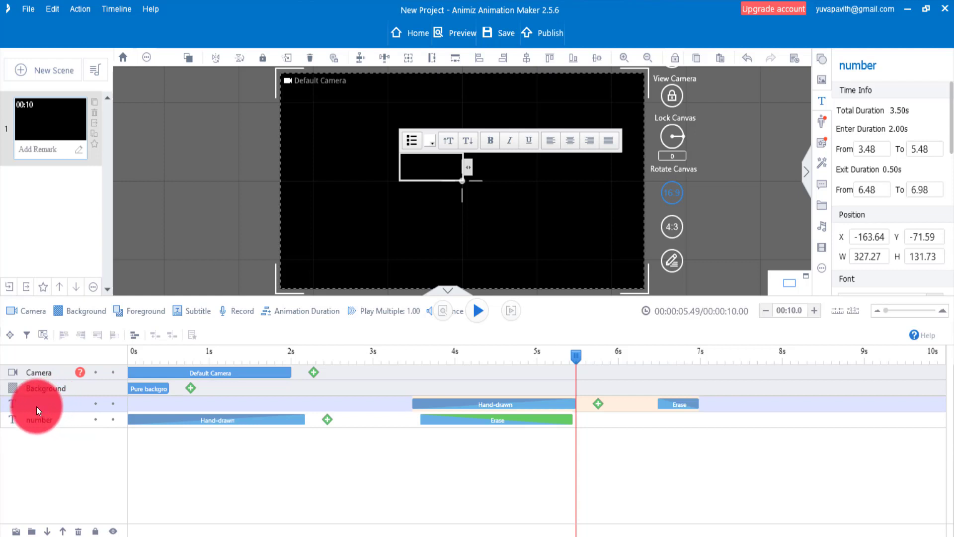
text(Butterfly)
drag(468, 167, 518, 165)
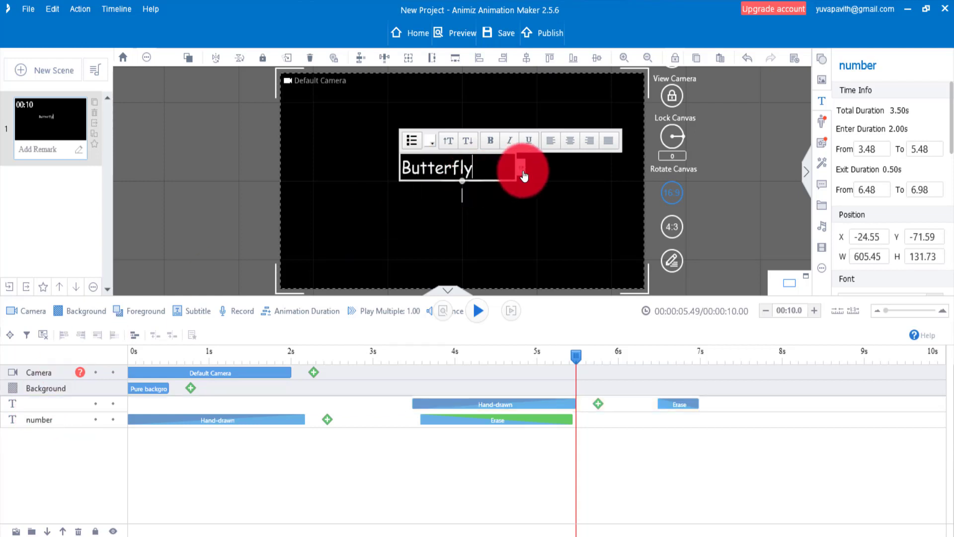
Step: Enlarge the Butterfly text by two size steps, widen its box to fit, and colour it light blue
double_click(438, 168)
click(448, 140)
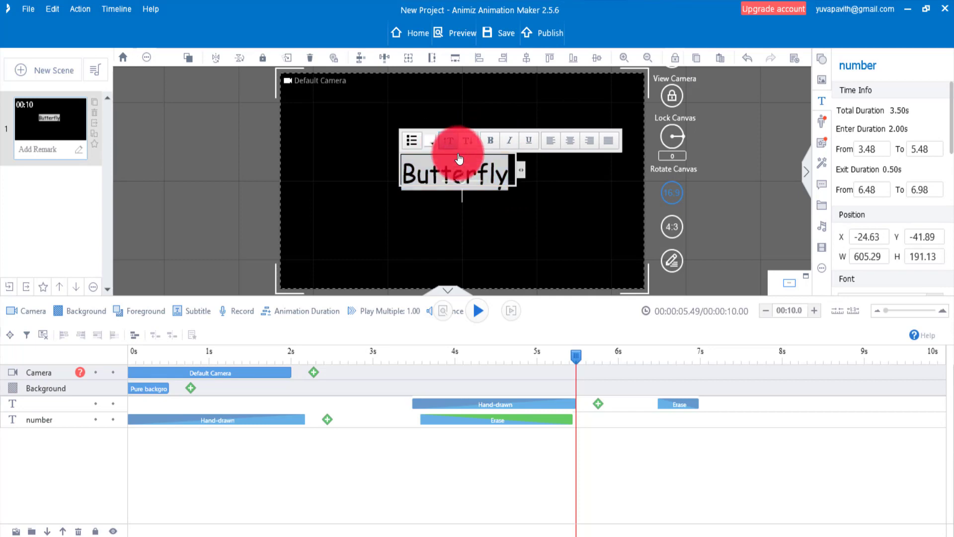
click(448, 141)
drag(524, 178, 559, 177)
click(430, 142)
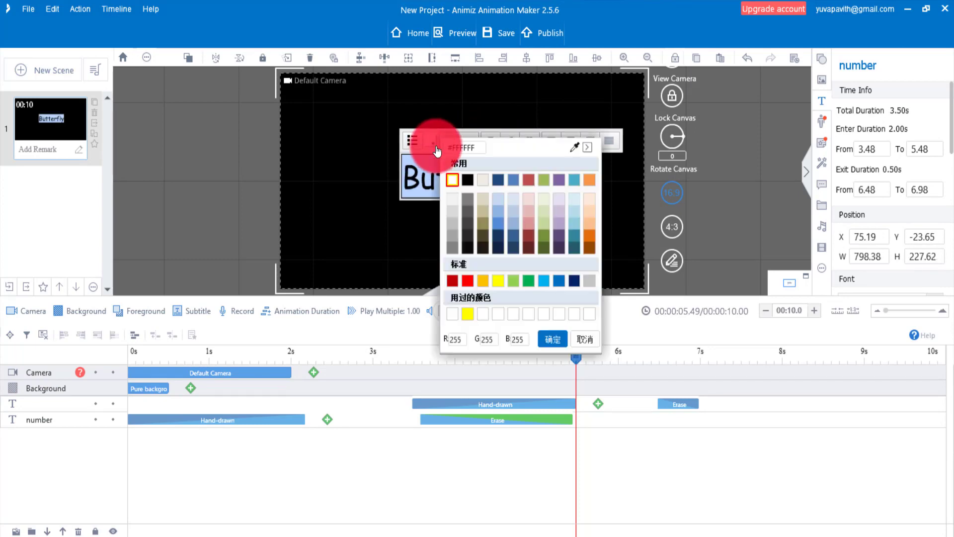
click(544, 282)
click(521, 232)
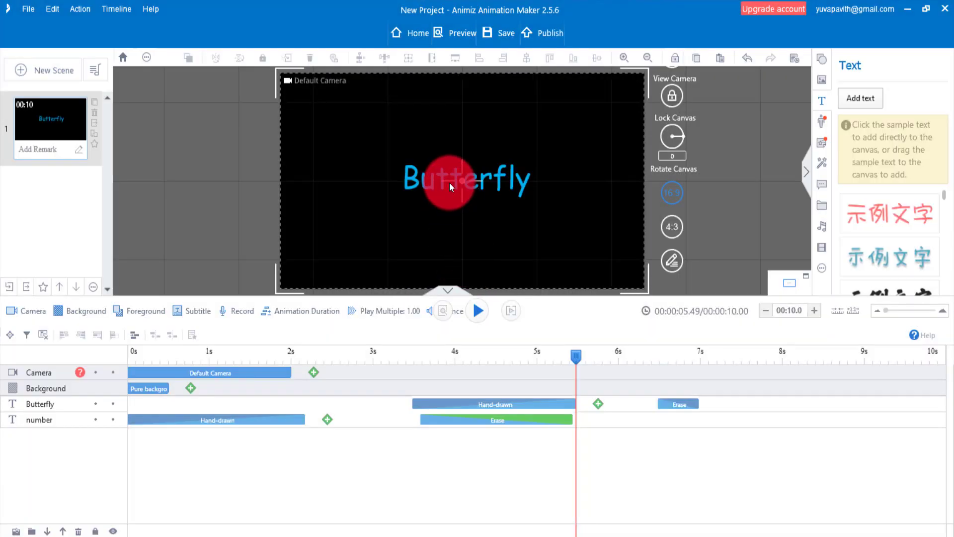
Step: Play the scene from about 3.4 s to check the Butterfly text's timing against the number text's erasing
click(447, 181)
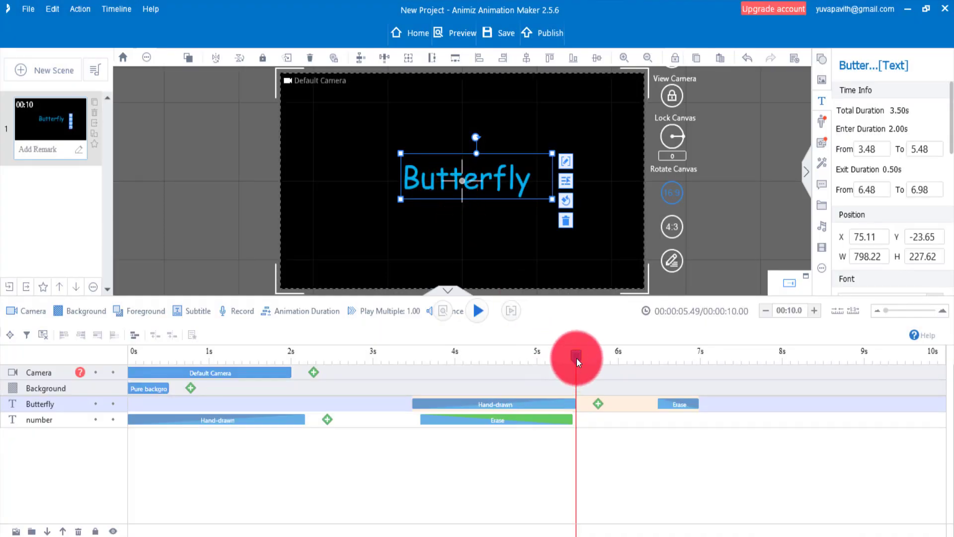
drag(576, 358, 410, 365)
click(477, 312)
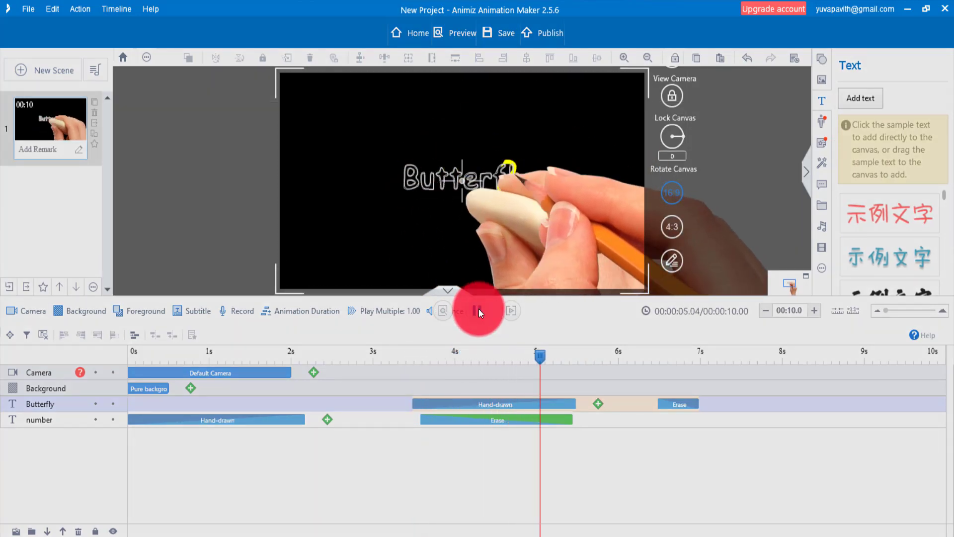
click(479, 310)
Step: Shift the Butterfly text's animations to start at about 5.5 s, just after the number text's Erase, and play them
click(520, 404)
drag(516, 404, 850, 403)
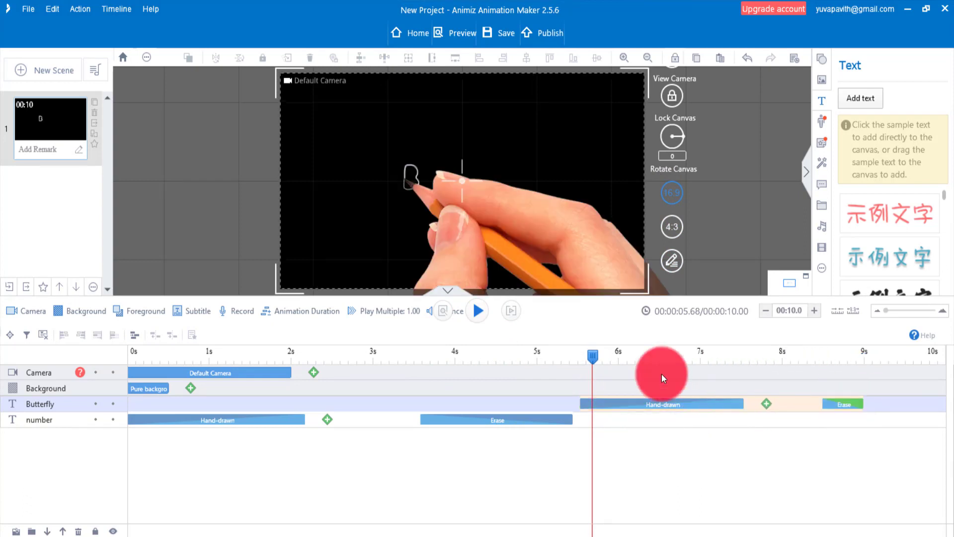
click(573, 363)
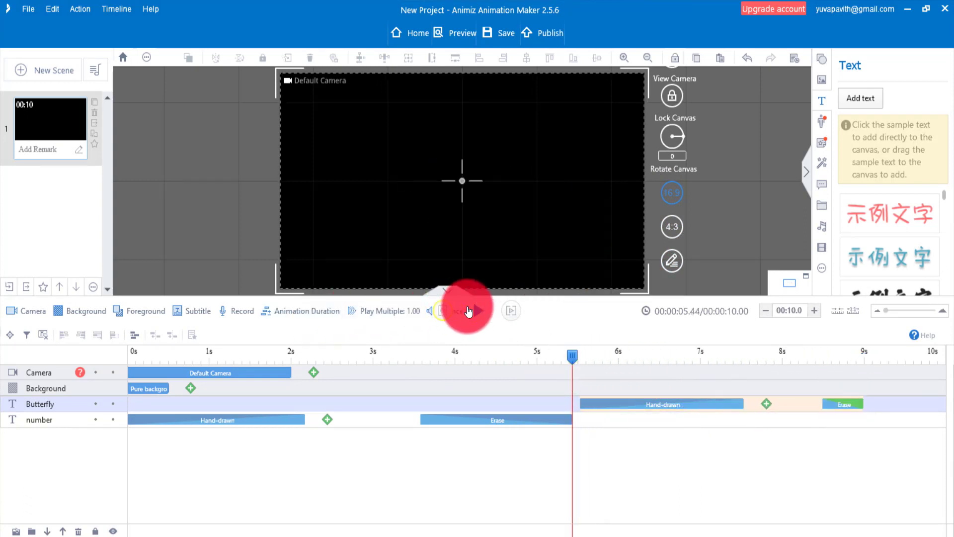
click(469, 311)
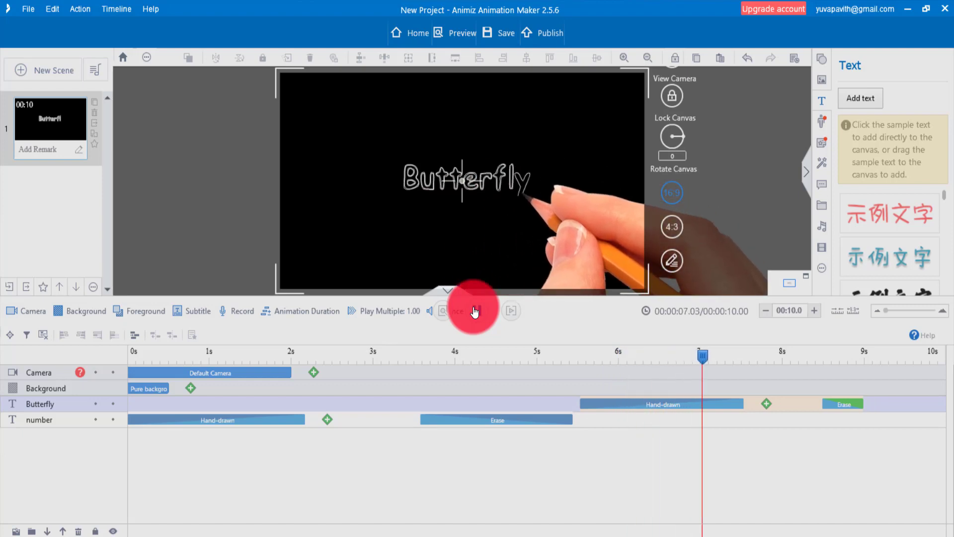
click(475, 311)
Step: Replace the Butterfly text's Hand-drawn entrance animation with the Butterfly animation
right_click(613, 406)
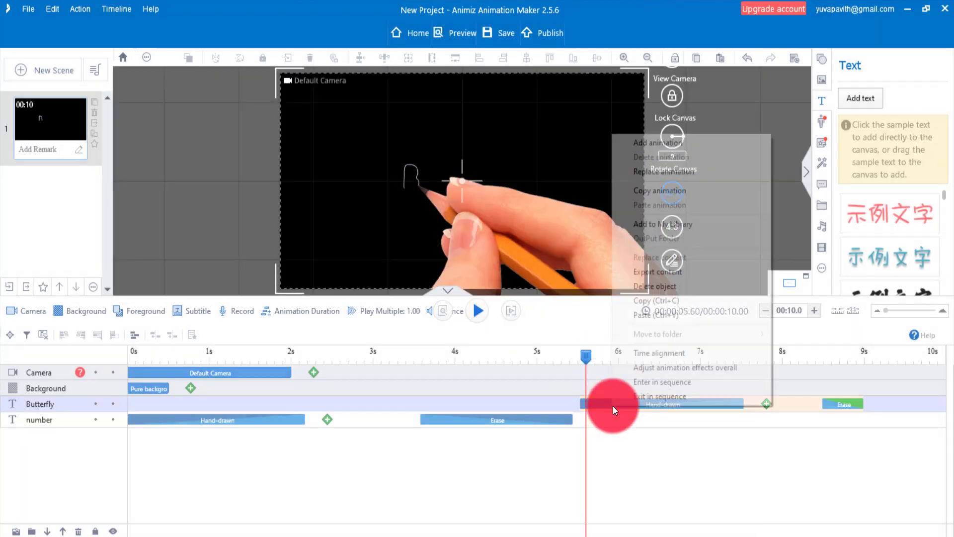
click(652, 174)
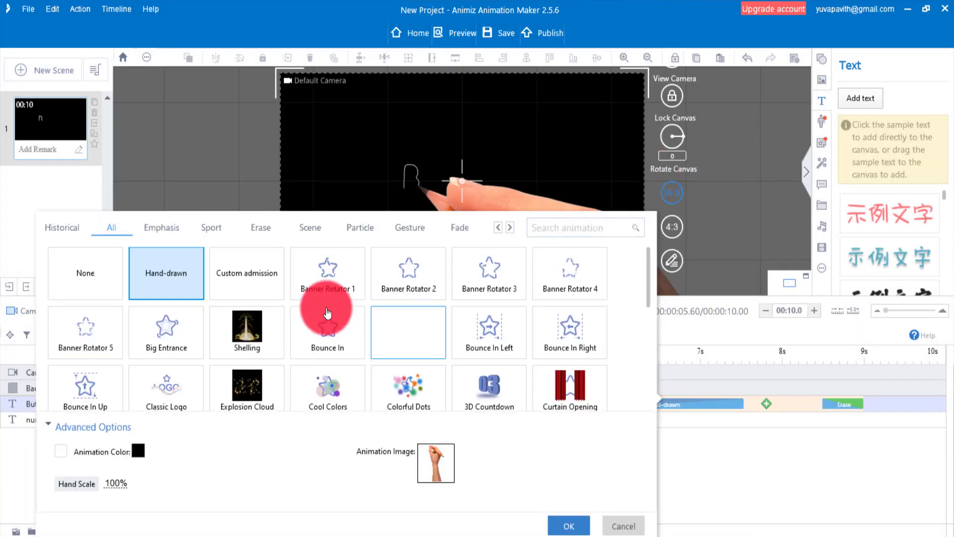
click(156, 241)
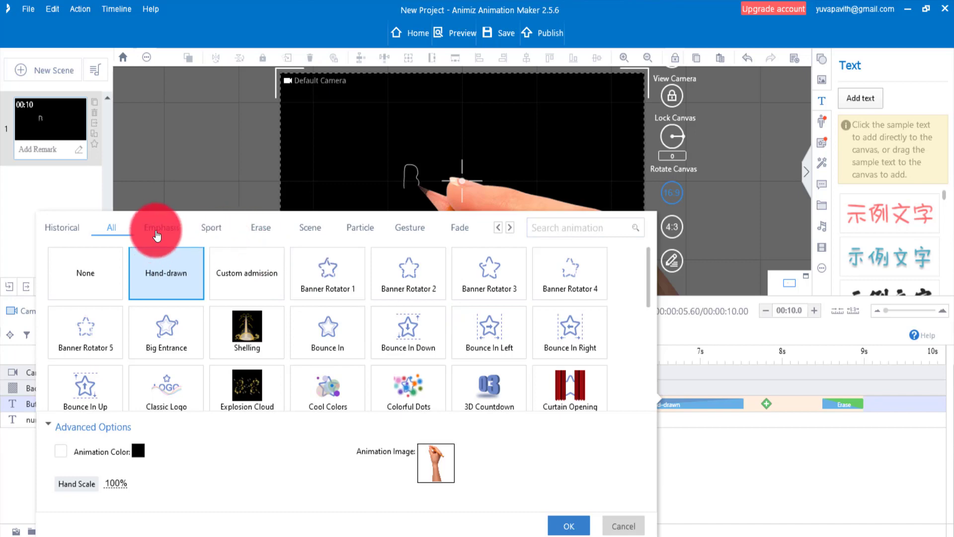
click(109, 236)
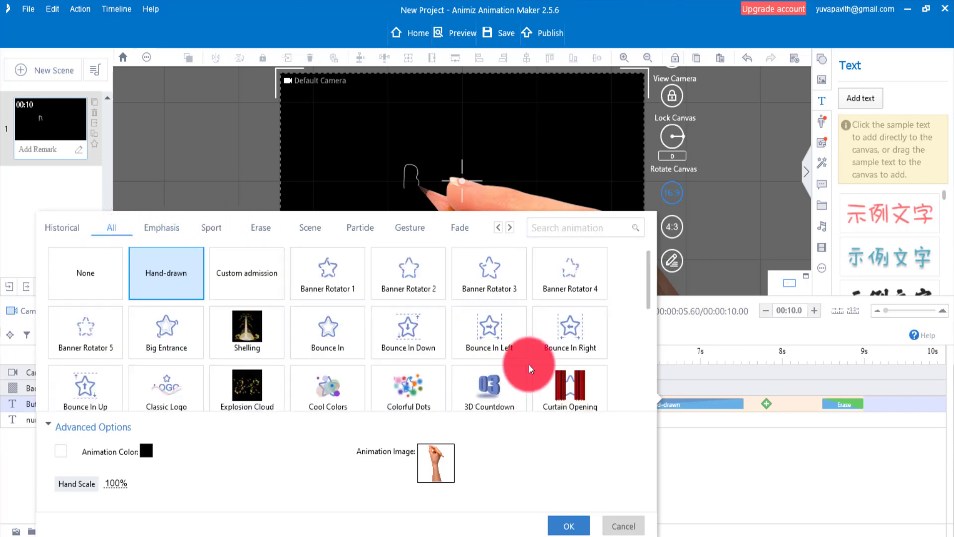
scroll(529, 365, down, 2)
scroll(529, 365, down, 9)
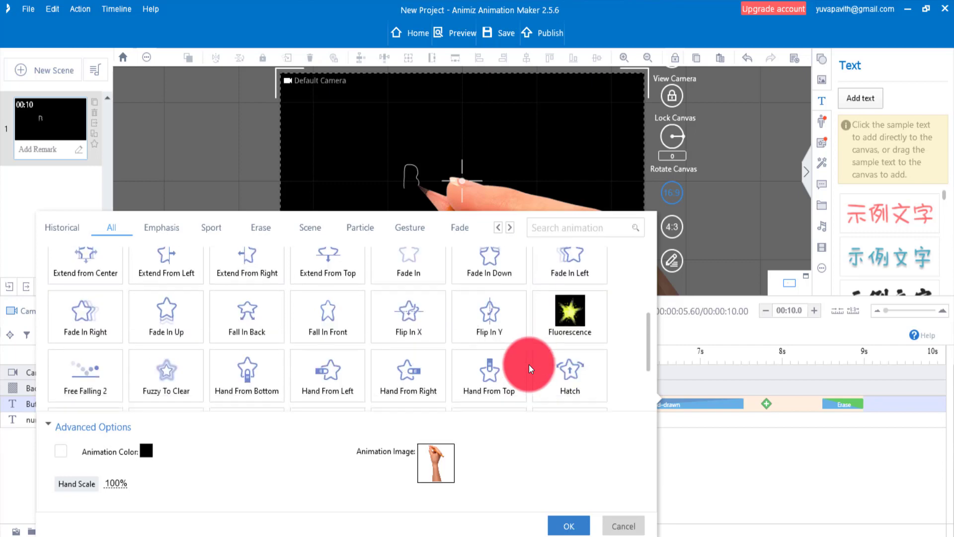
scroll(528, 365, down, 12)
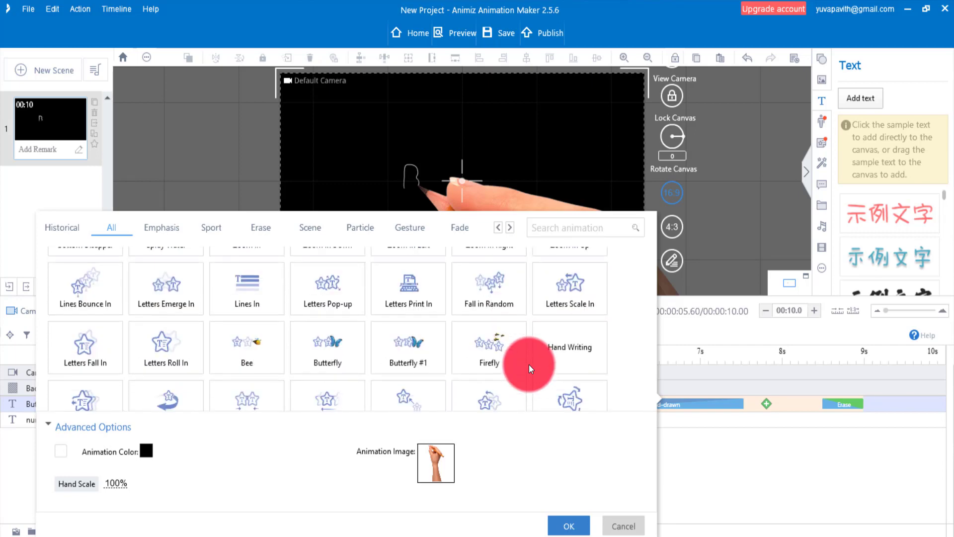
click(340, 336)
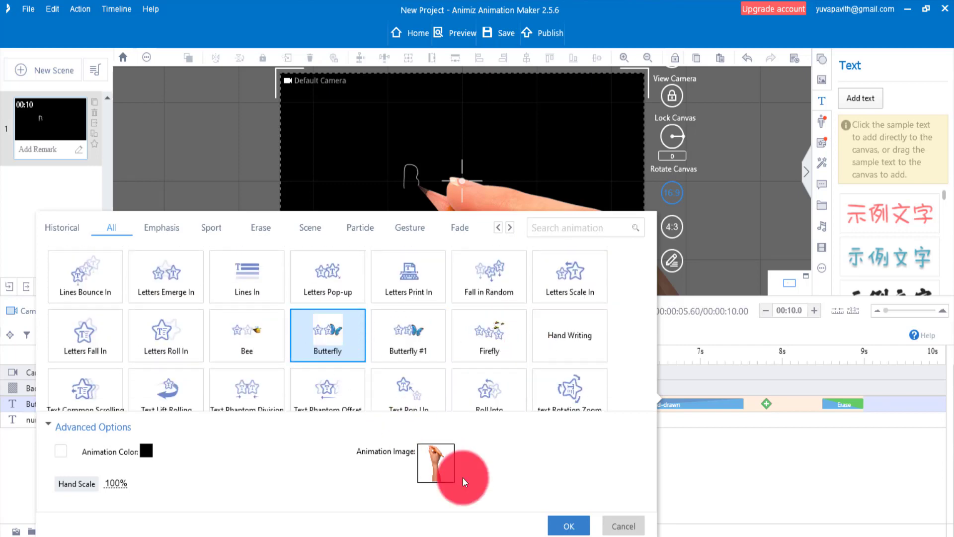
click(564, 523)
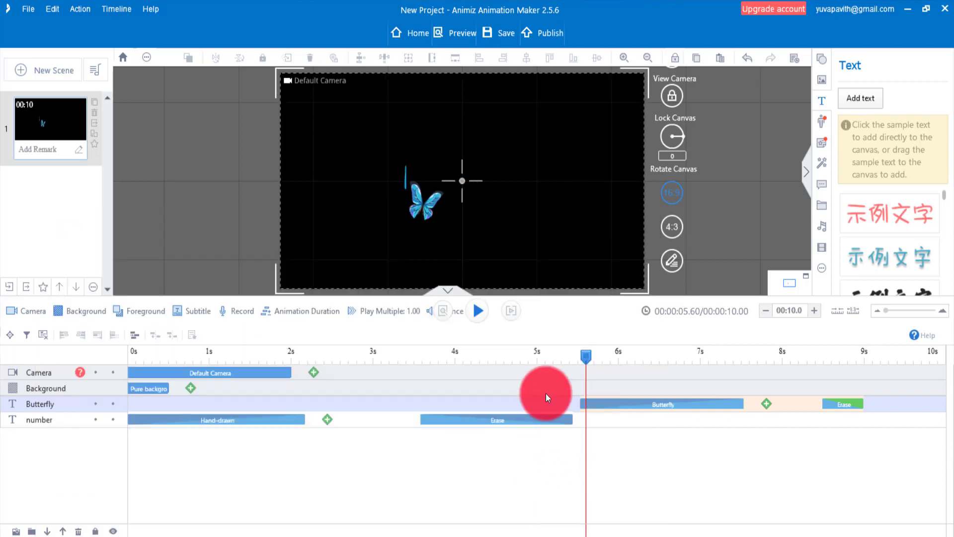
Step: Play the new Butterfly entrance from 5.50 s to check it, and stop playback
drag(590, 368, 578, 355)
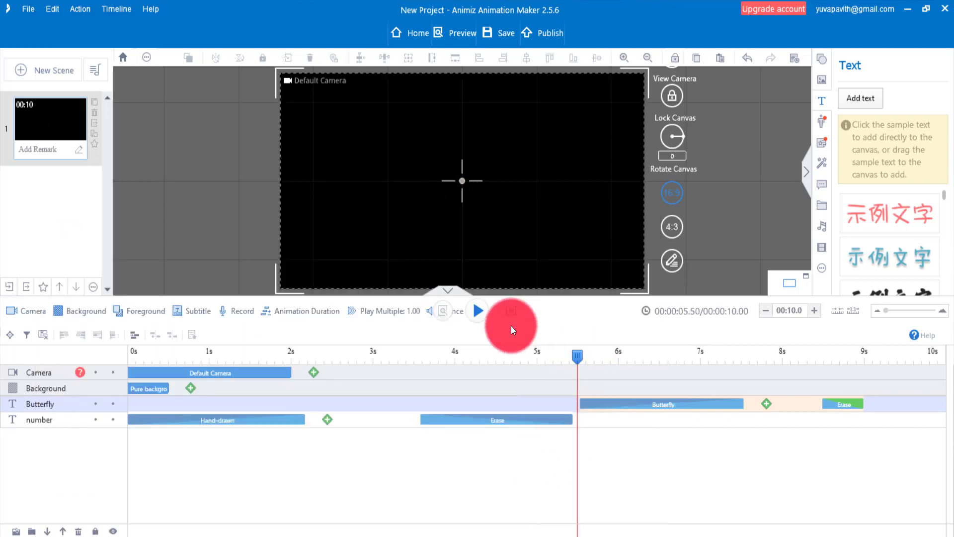
click(479, 313)
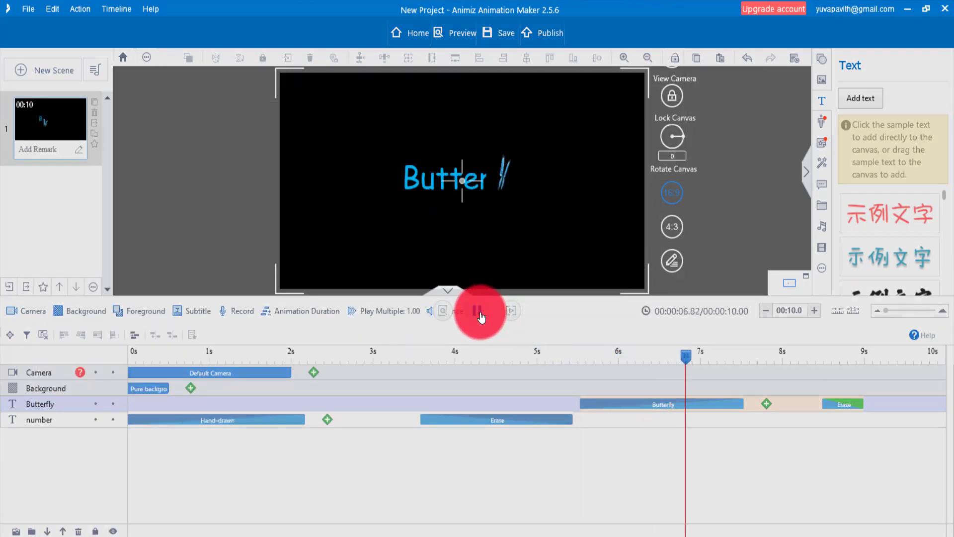
click(480, 317)
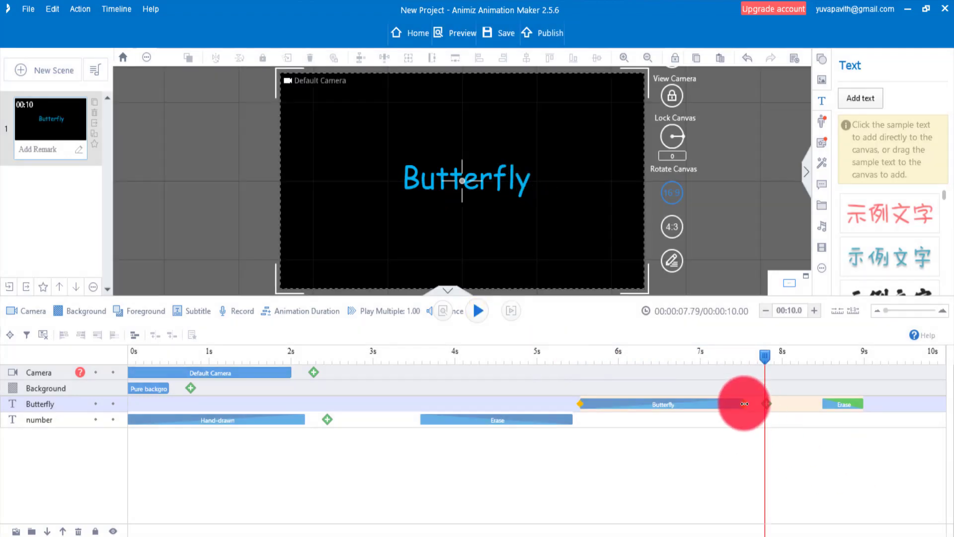
Step: Extend the Butterfly entrance animation to end at about 8.2 s and play it from about 5.5 s
drag(742, 403, 797, 402)
drag(766, 359, 575, 388)
click(479, 312)
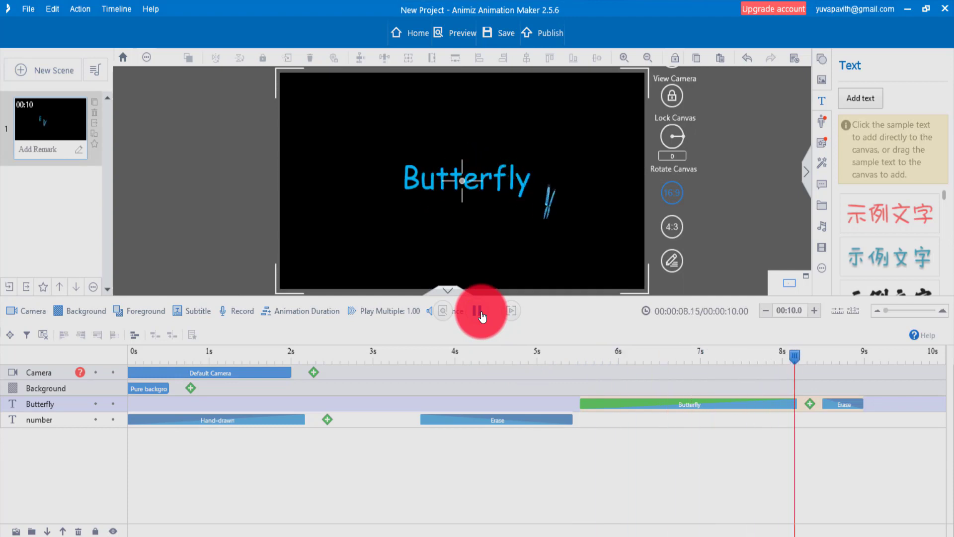
click(478, 311)
click(868, 440)
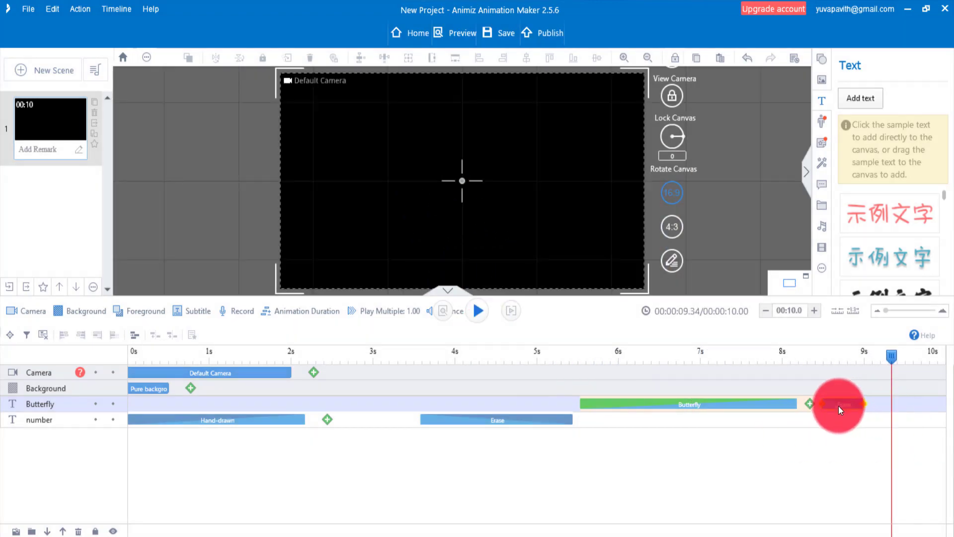
Step: Move the Butterfly text's Erase exit to start at about 9.24 s and replace it with Cool Colors
drag(839, 405, 899, 398)
right_click(900, 402)
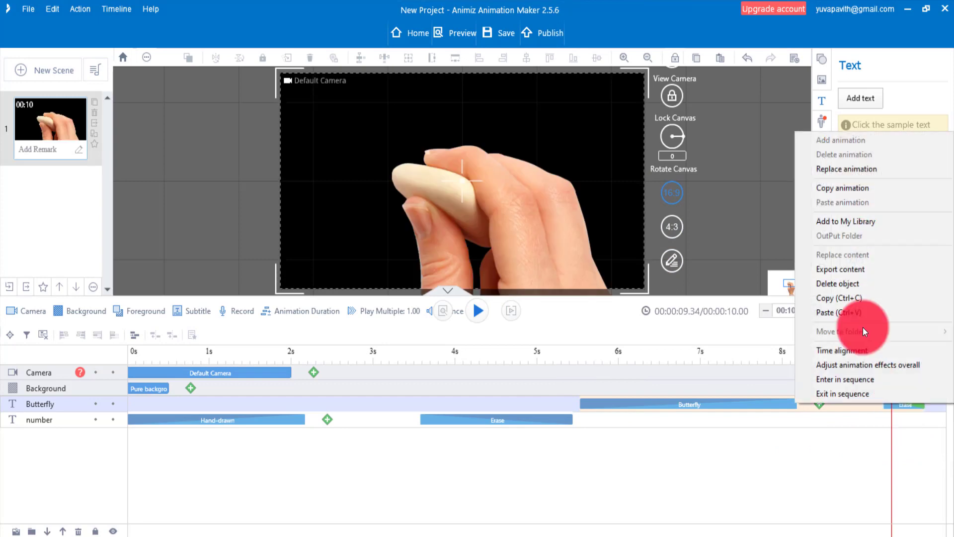
click(842, 169)
click(810, 394)
click(797, 522)
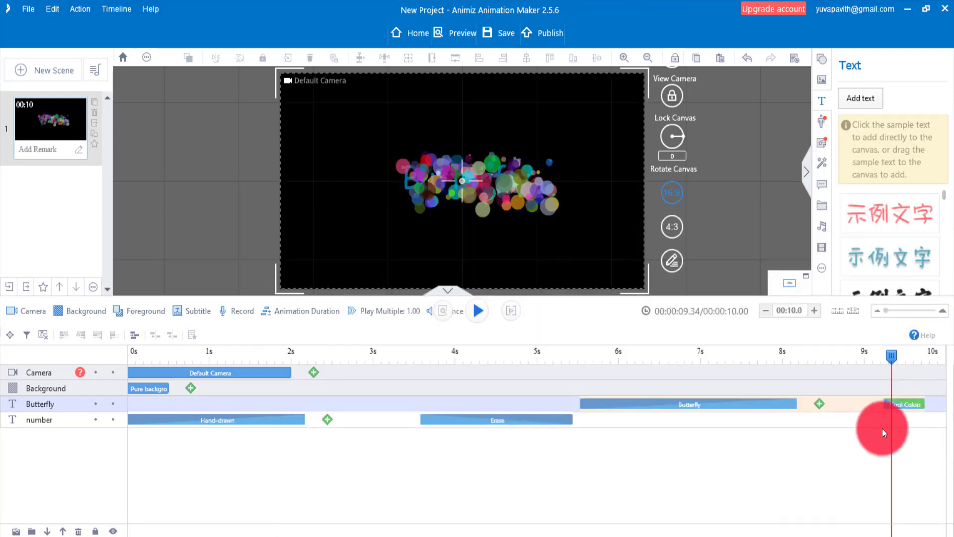
Step: Extend the Cool Colors exit to end at 10 s and lengthen the scene to 10.5 s
drag(926, 406, 946, 406)
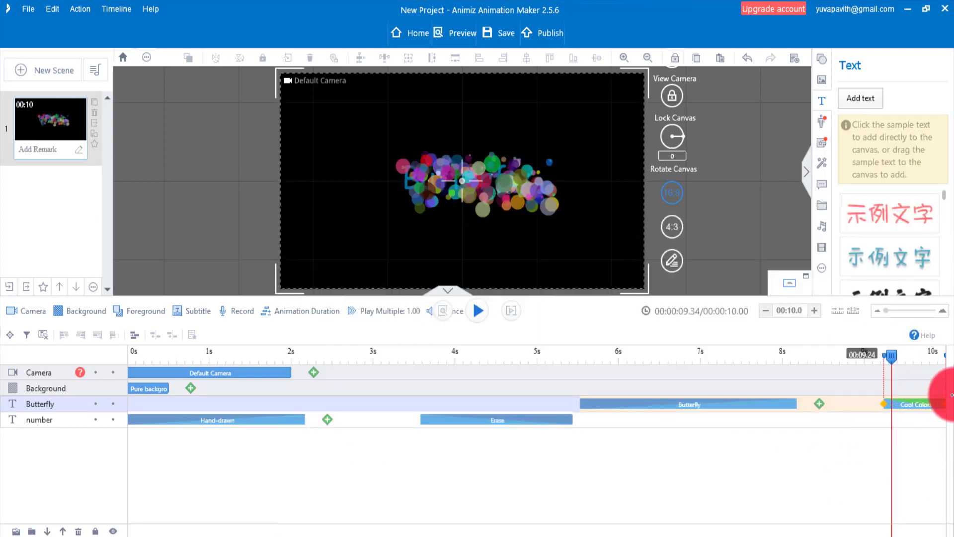
click(817, 311)
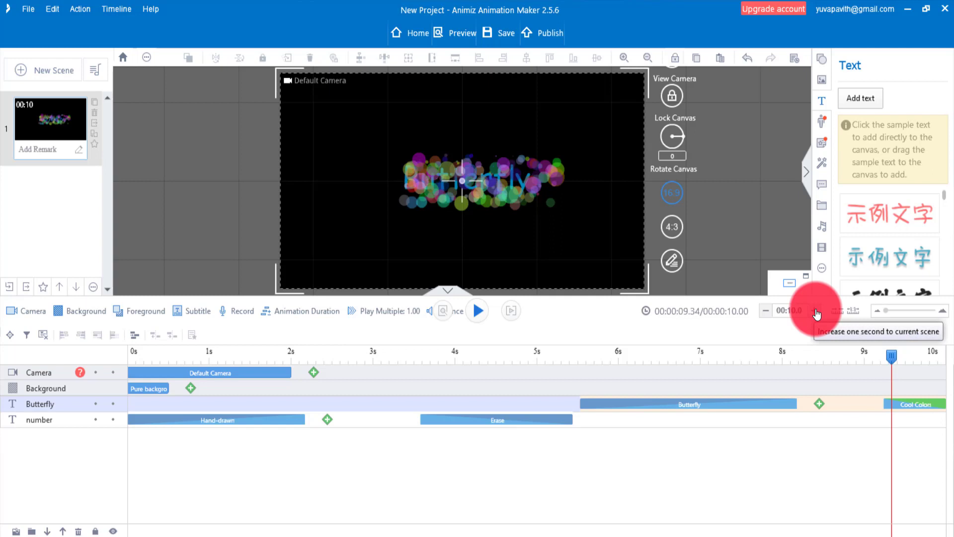
click(817, 312)
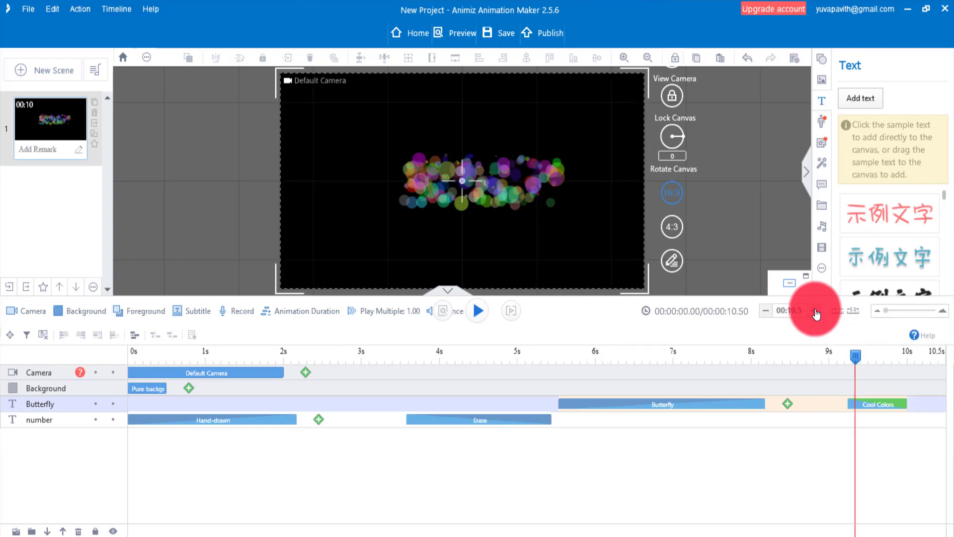
Step: Lengthen the scene to 12.5 s and extend the Butterfly text's Cool Colors exit to end at about 11.3 s
click(816, 312)
click(817, 312)
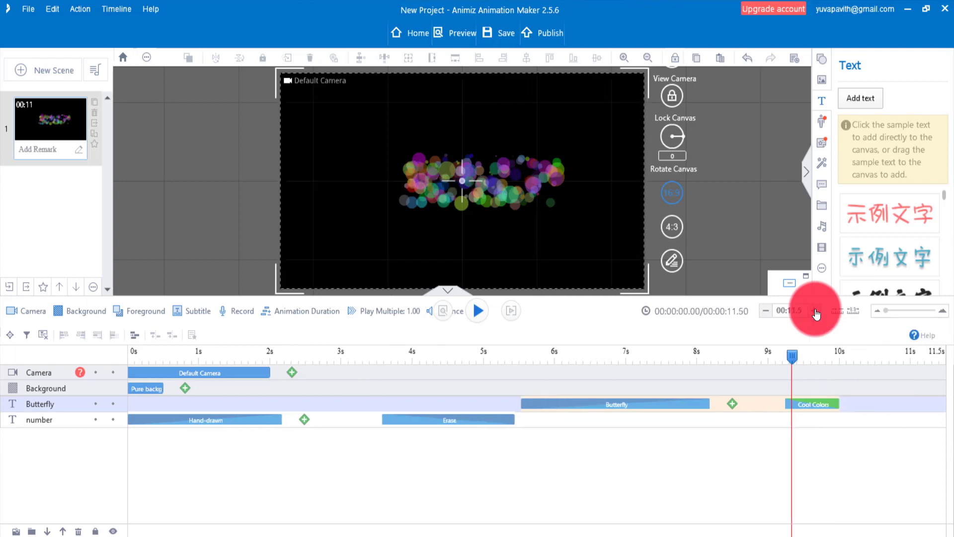
click(817, 312)
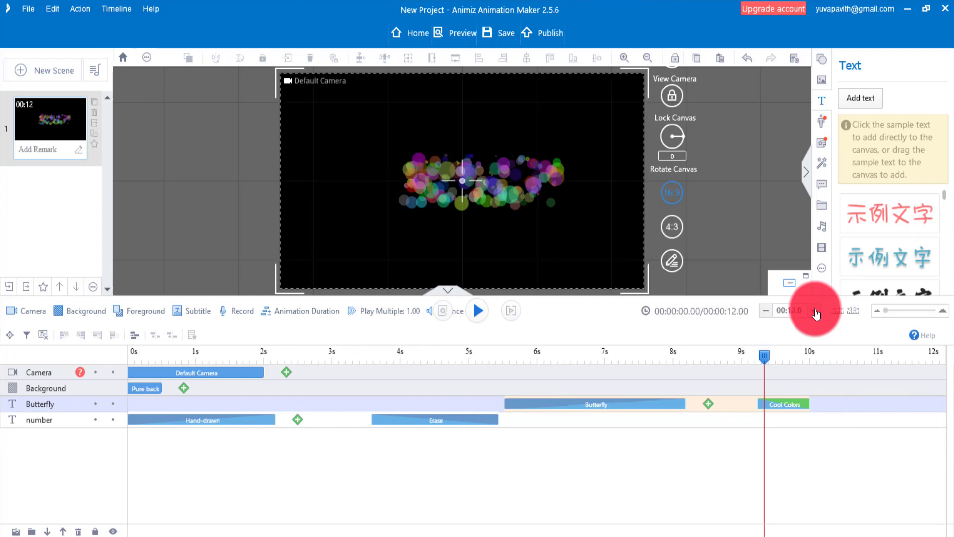
click(817, 312)
drag(786, 407, 869, 407)
click(748, 363)
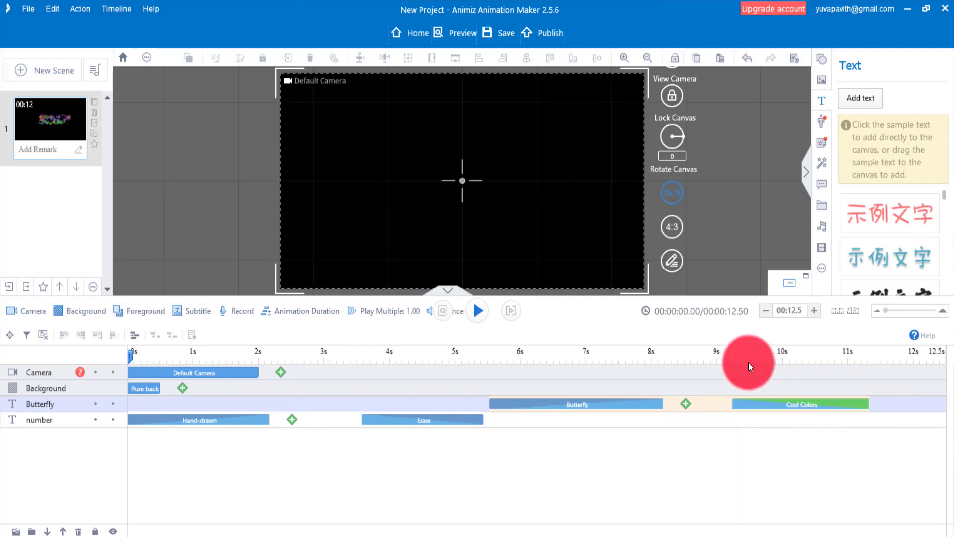
click(730, 357)
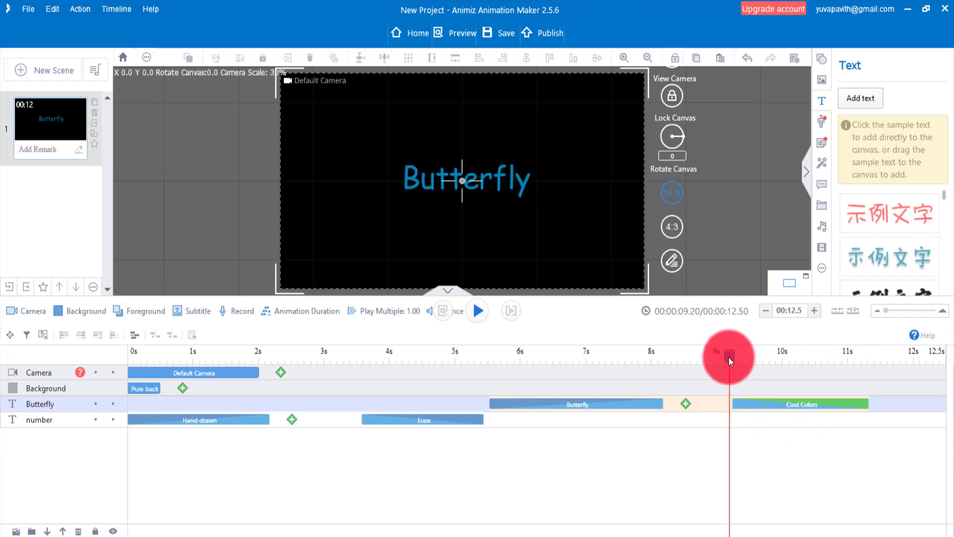
Step: Add a white text reading "Bee" at about 11.3 s, enlarge its font and widen its text box
click(435, 166)
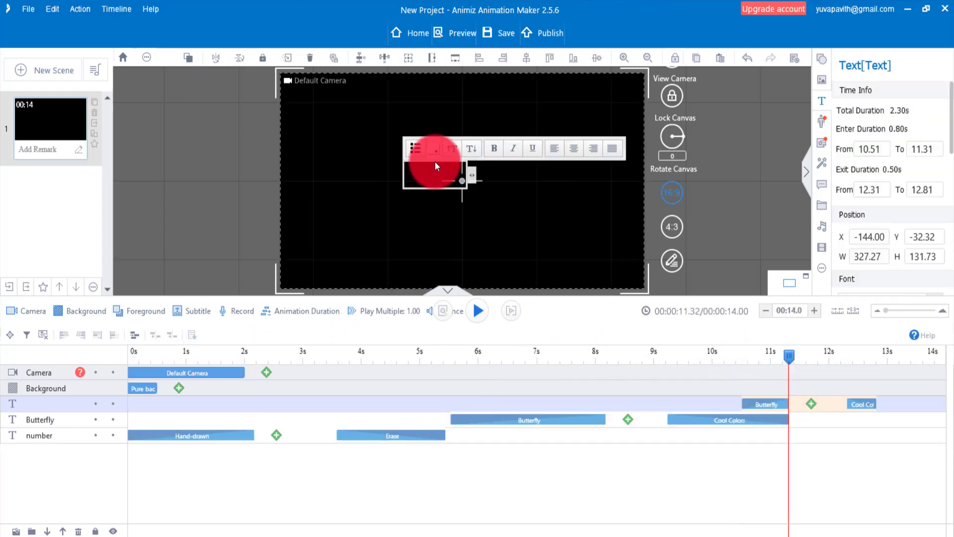
key(ctrl+a)
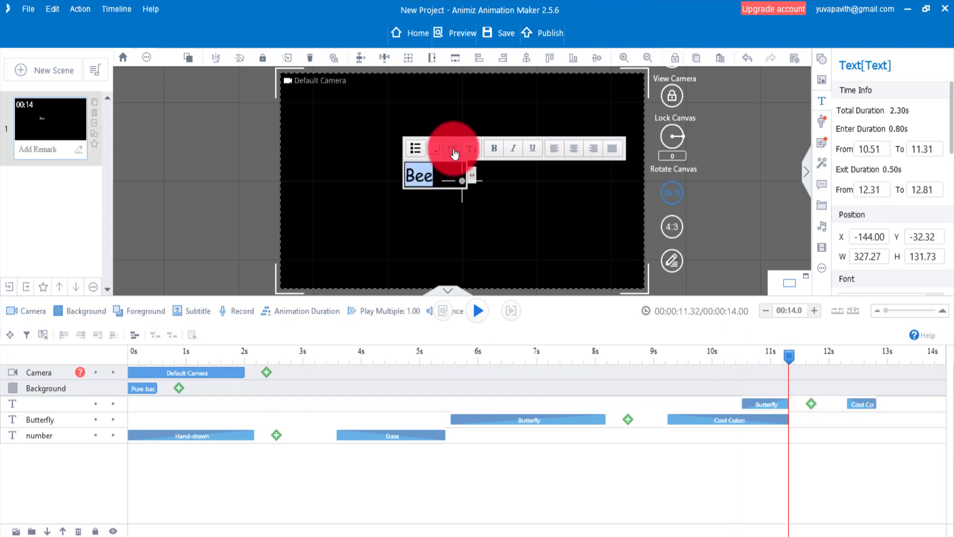
click(452, 148)
drag(473, 189, 521, 177)
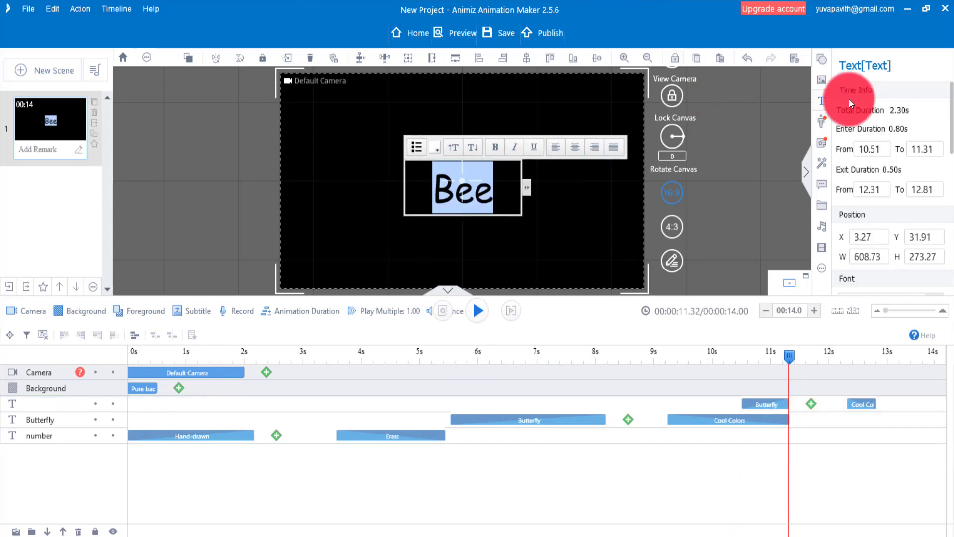
Step: Move the Bee text's entrance to start at about 11.37 s, lengthen the scene to 15.5 s, and extend the entrance to about 13.2 s
drag(777, 412, 828, 404)
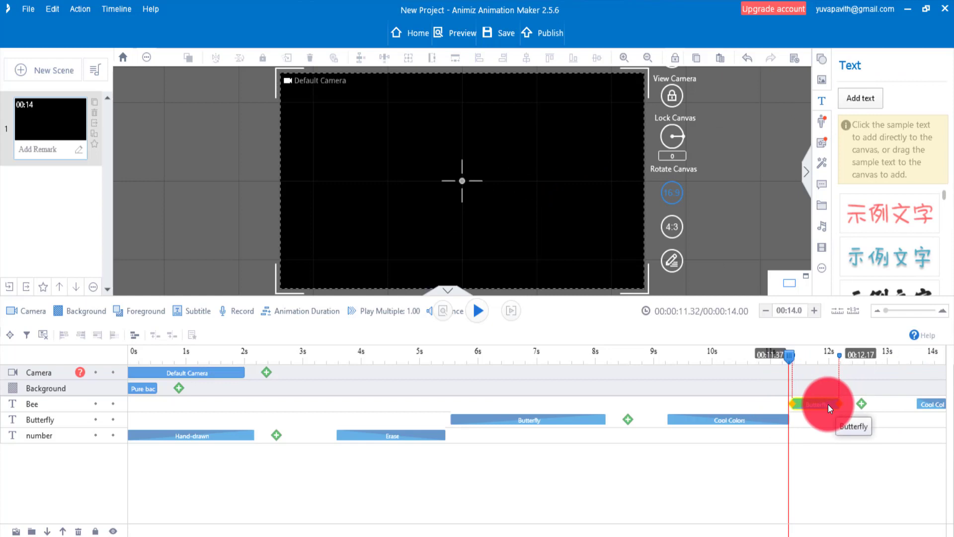
click(816, 311)
click(816, 311)
drag(862, 409, 920, 404)
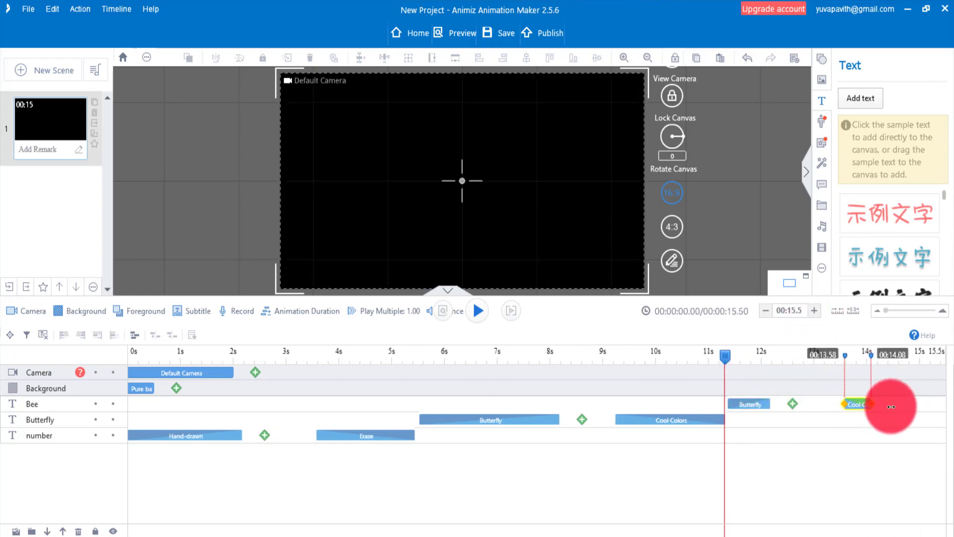
drag(770, 405, 823, 405)
Step: Replace the Bee text's Butterfly entrance animation with the Bee effect
right_click(769, 404)
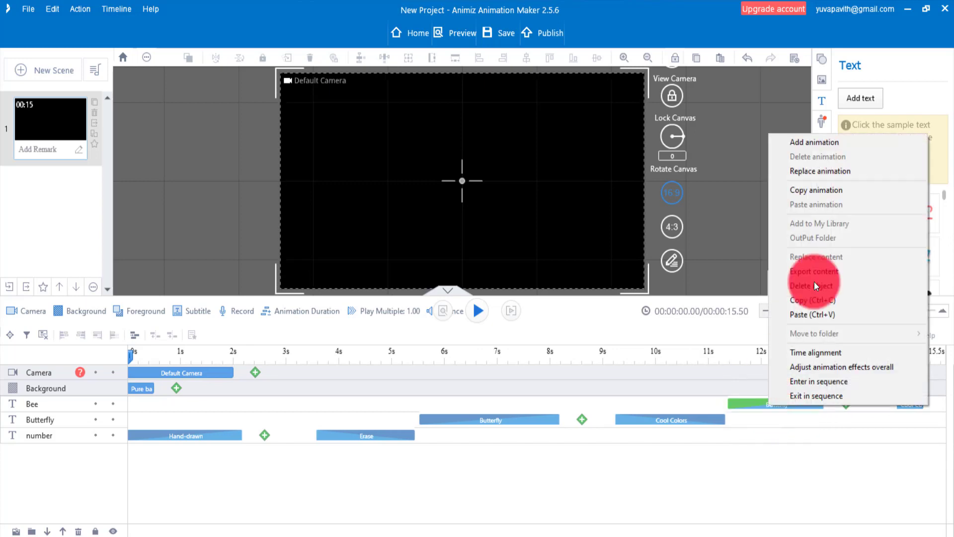
click(801, 171)
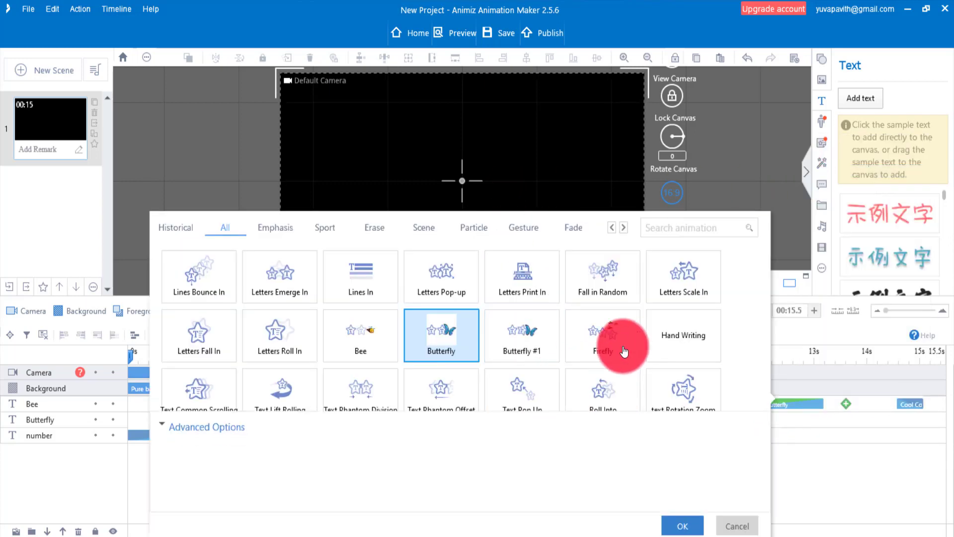
click(358, 351)
click(678, 515)
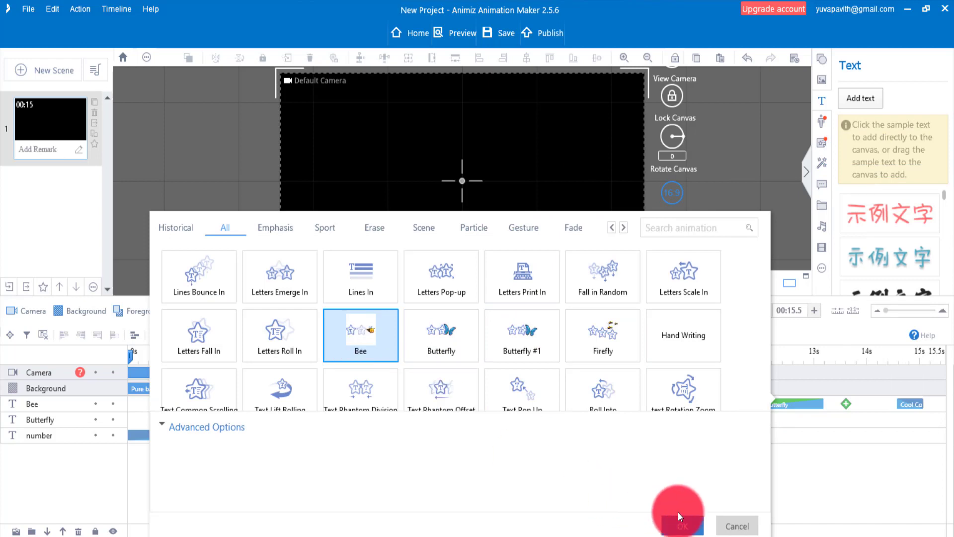
click(733, 405)
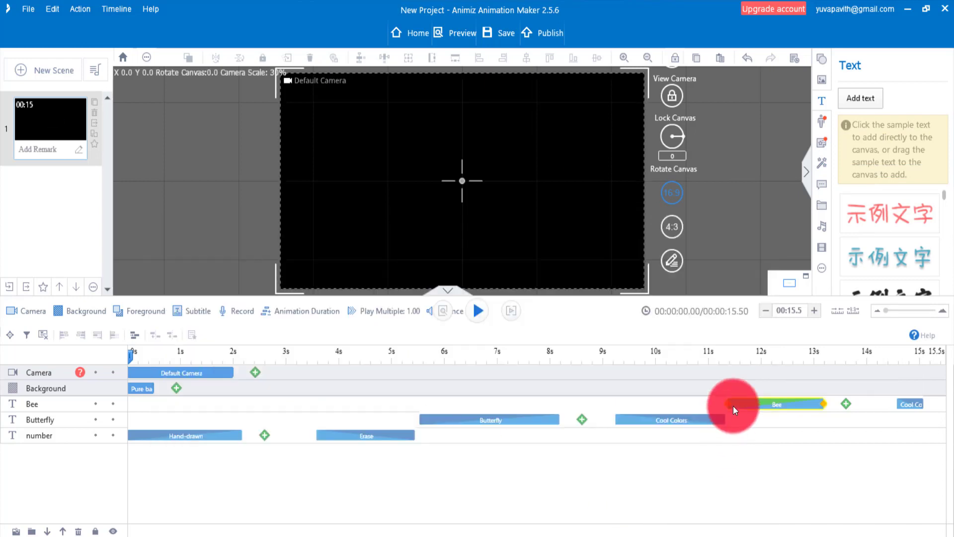
Step: Play the Bee entrance from 11.34 s, pause it, and return the playhead to about 11.38 s
click(727, 360)
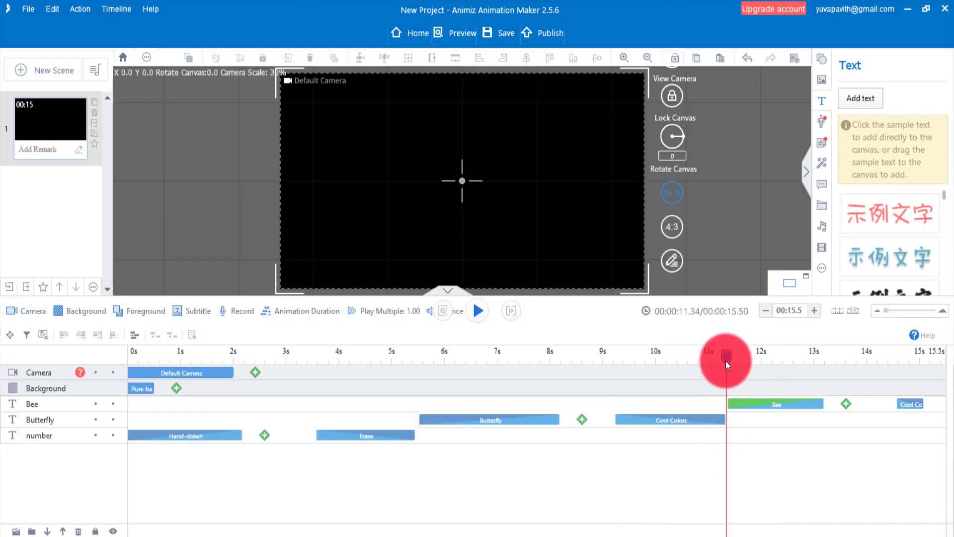
click(478, 312)
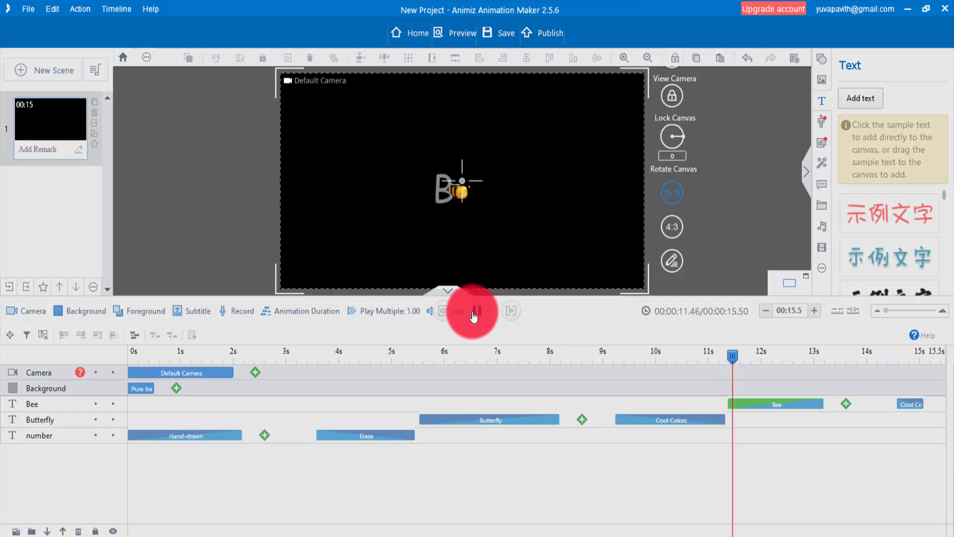
click(475, 313)
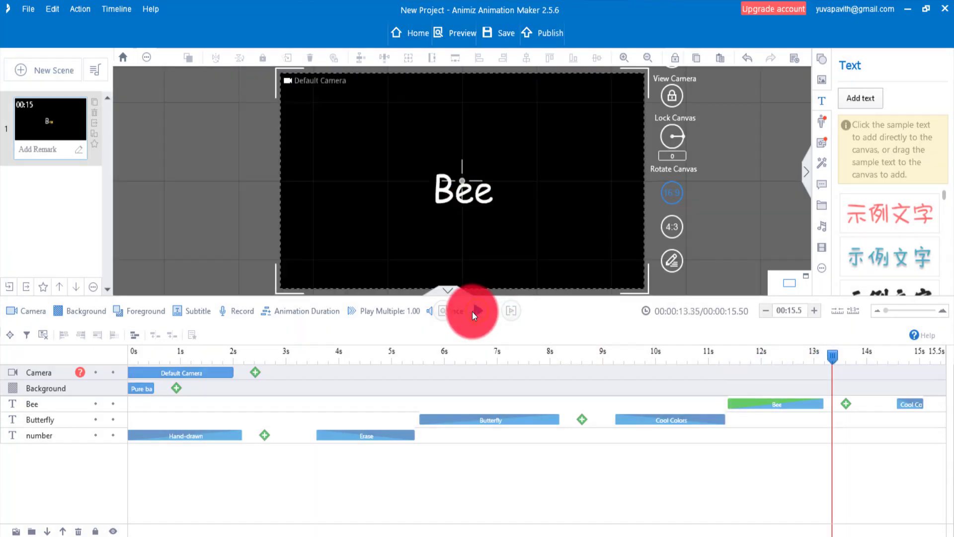
drag(830, 354, 730, 362)
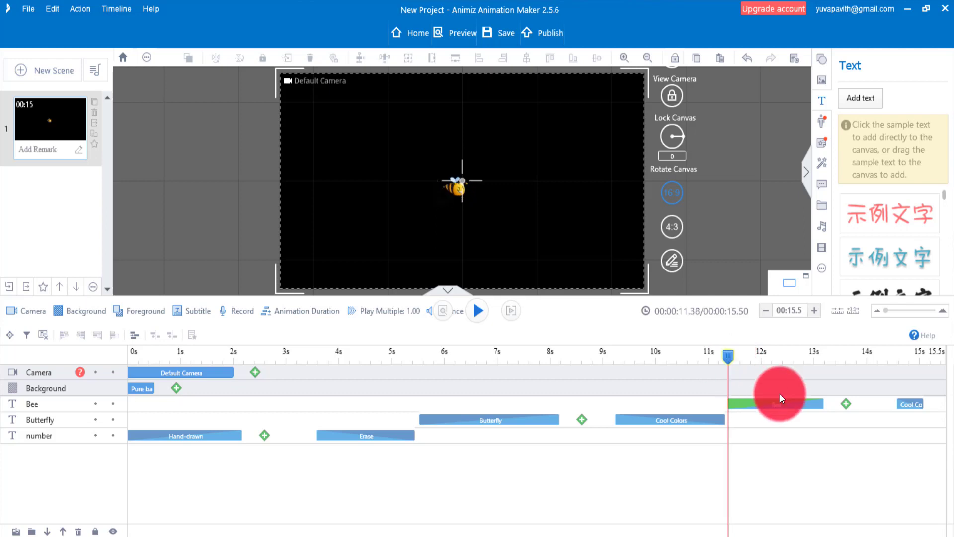
Step: Extend the Bee entrance to end at about 13.9 s, with the exit starting at about 15 s, and play the sequence from about 11.3 s
drag(820, 406, 929, 404)
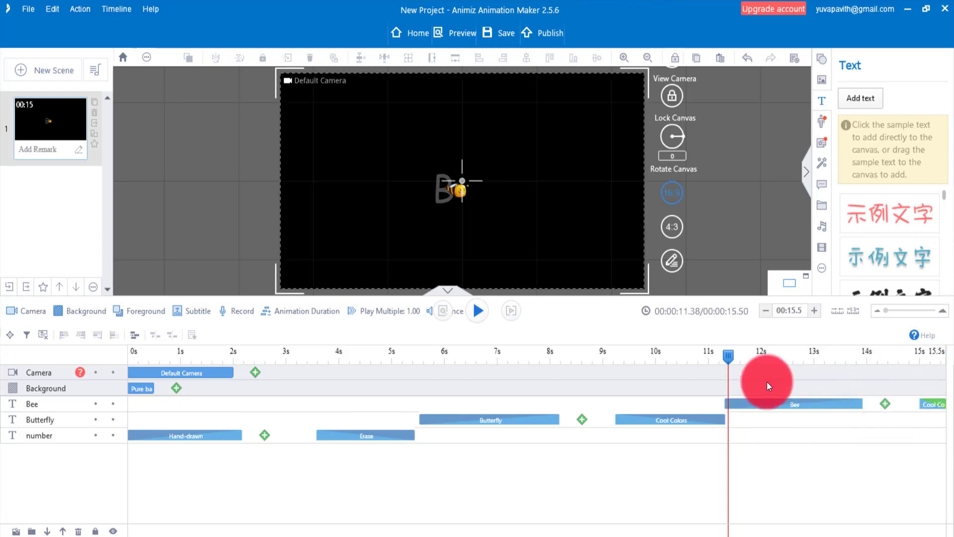
drag(727, 356, 723, 356)
click(477, 311)
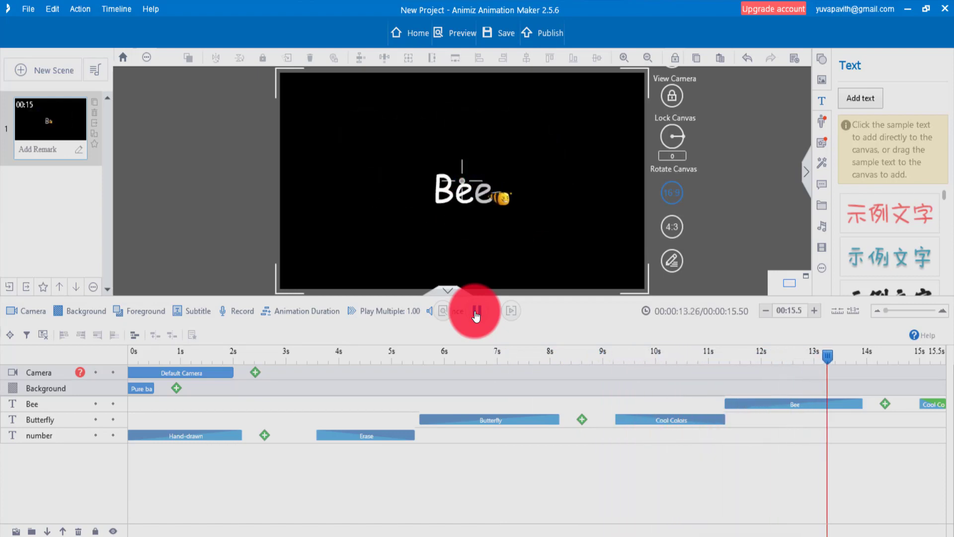
click(476, 315)
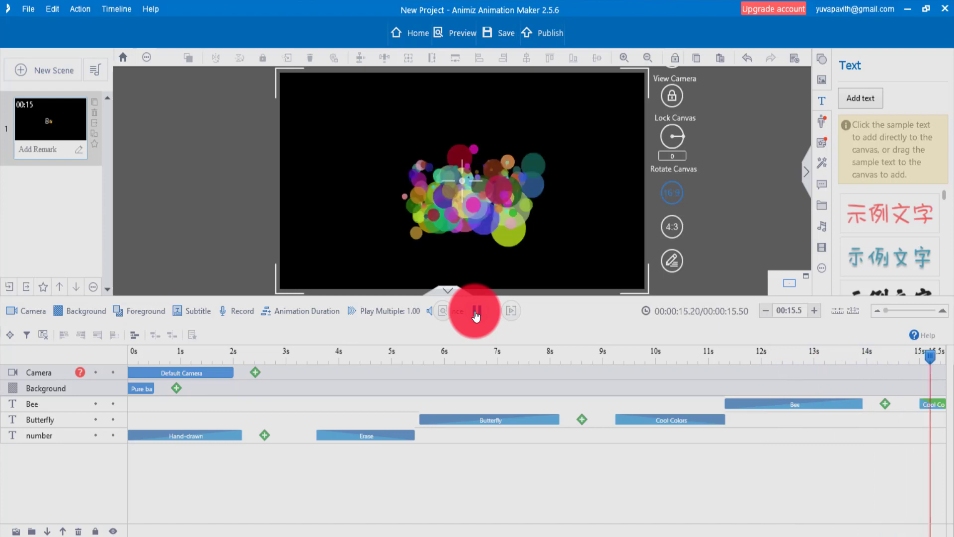
Step: Save the project as "handwriting" in the Air Eng new folder
click(503, 34)
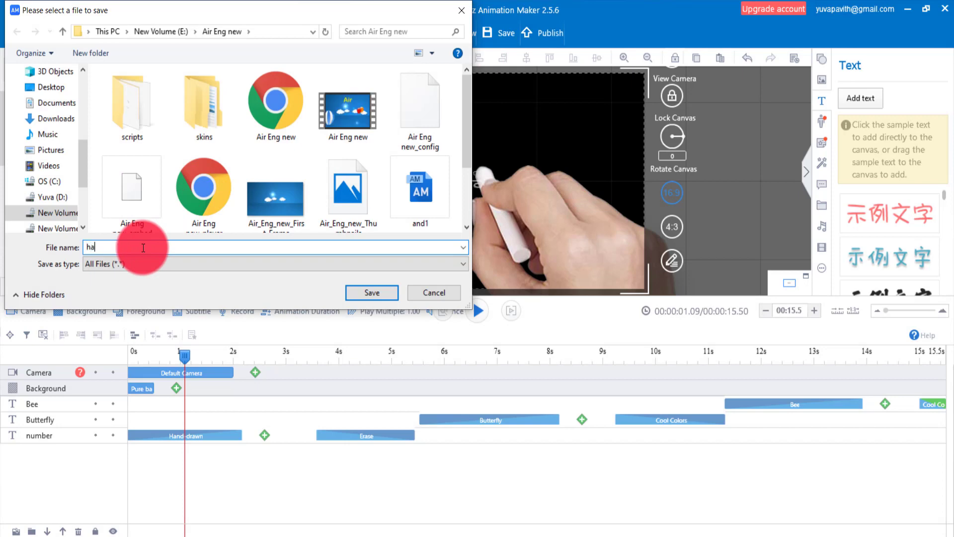
text(handwriting)
click(362, 294)
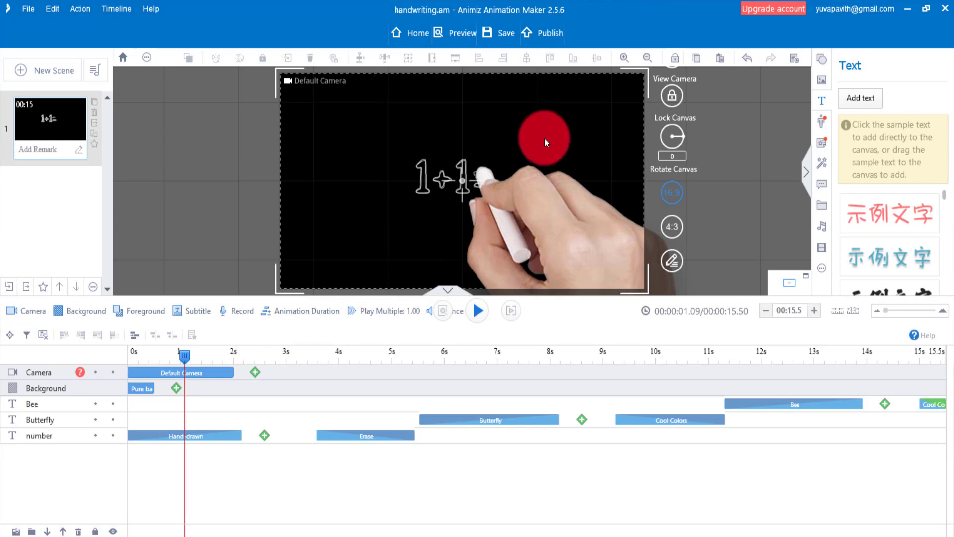
Step: Start publishing the project and choose Video as the publishing format
click(545, 37)
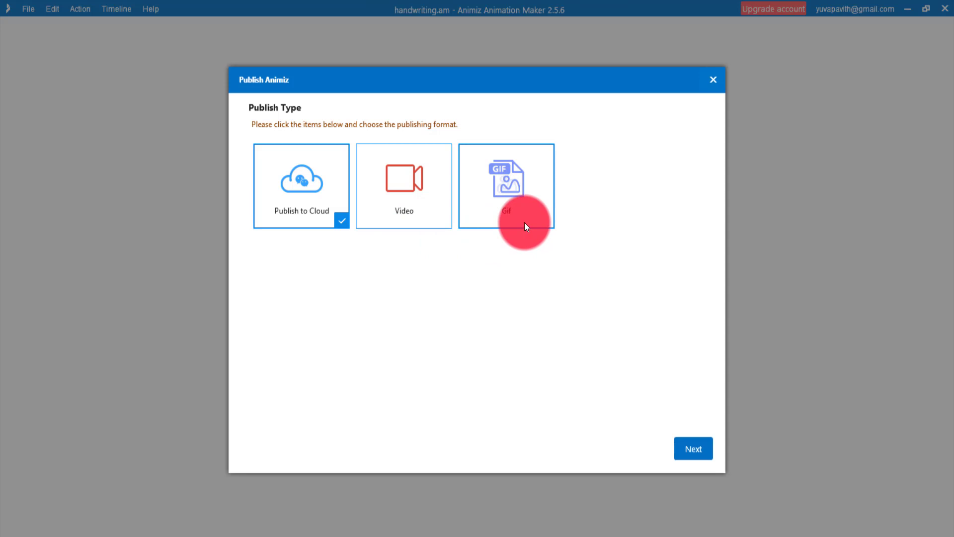
click(418, 201)
click(687, 454)
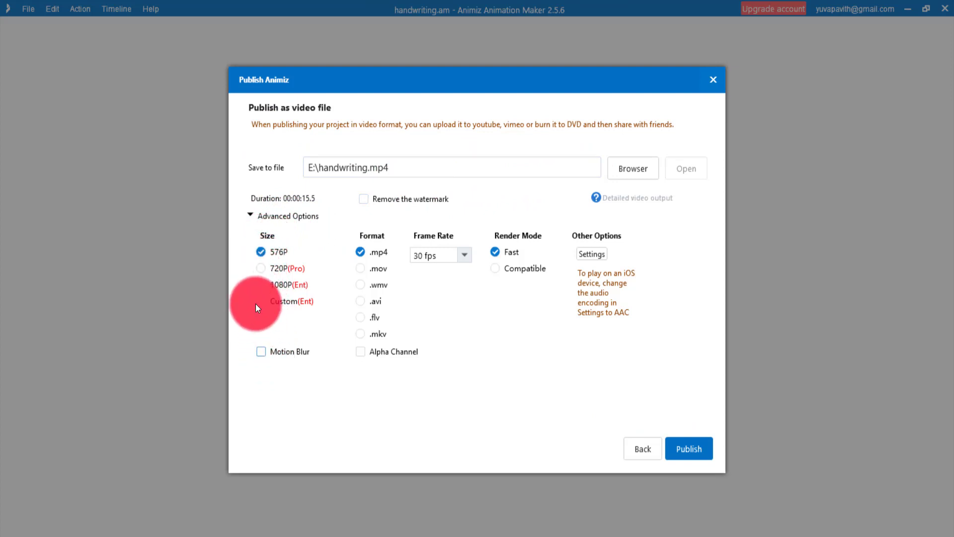
Step: Publish the video to E:\handwriting.mp4 at 576P in mp4 format with 30 fps and Fast rendering
click(261, 269)
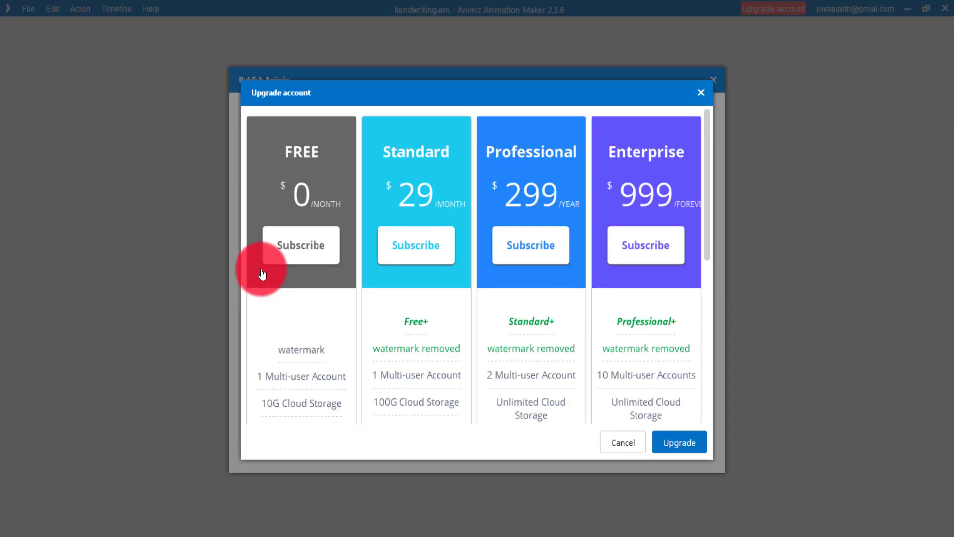
click(701, 93)
click(366, 257)
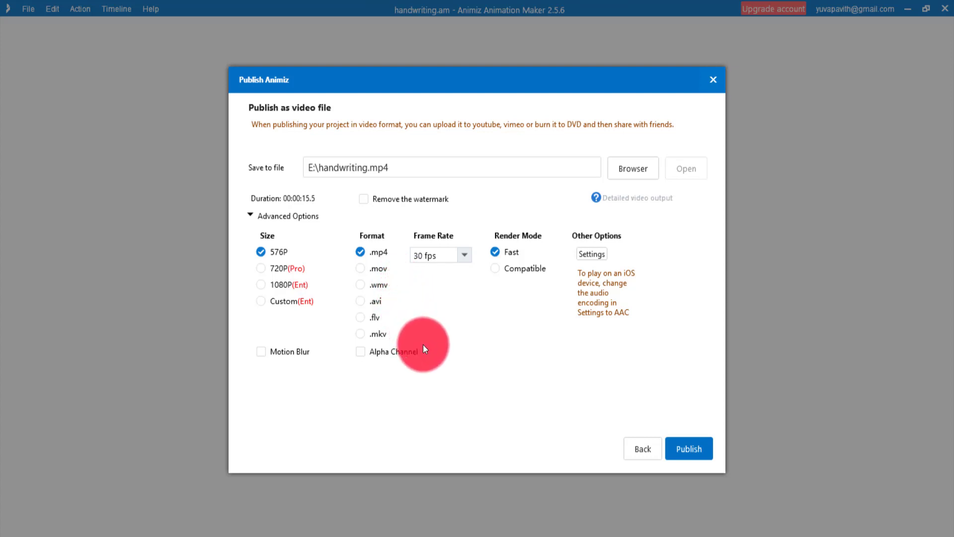
click(465, 255)
click(488, 315)
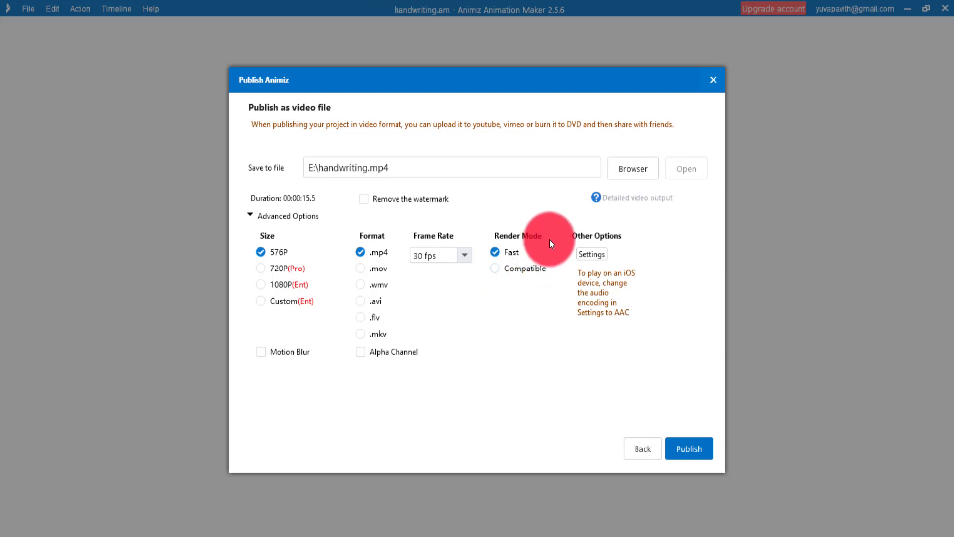
click(690, 449)
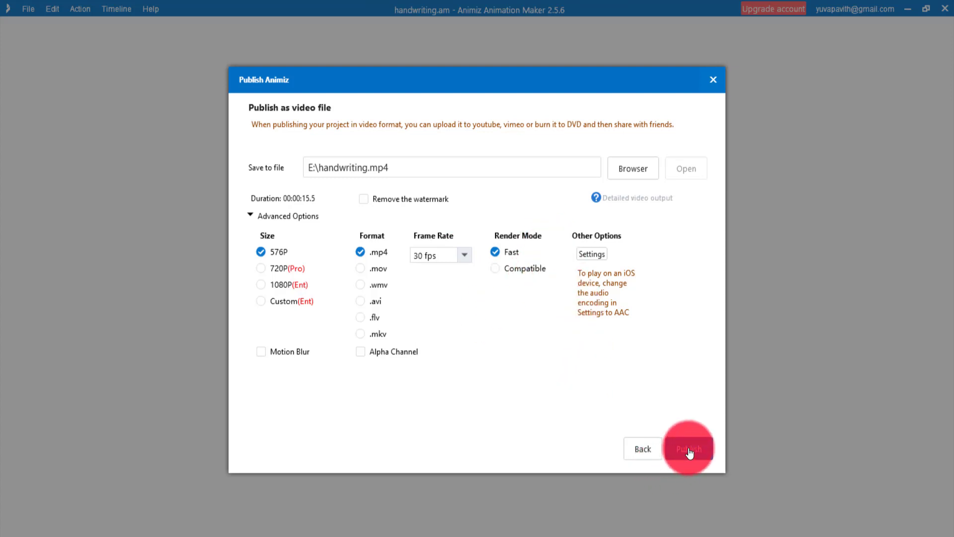